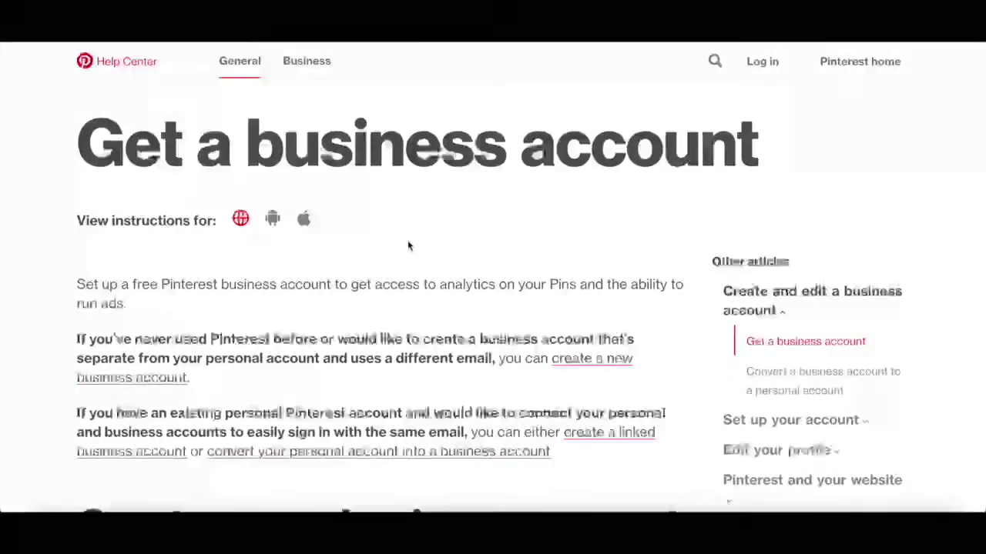
# Step: Scroll through the Help Center article on new, linked and converted business accounts
pyautogui.scroll(-3, 408, 246)
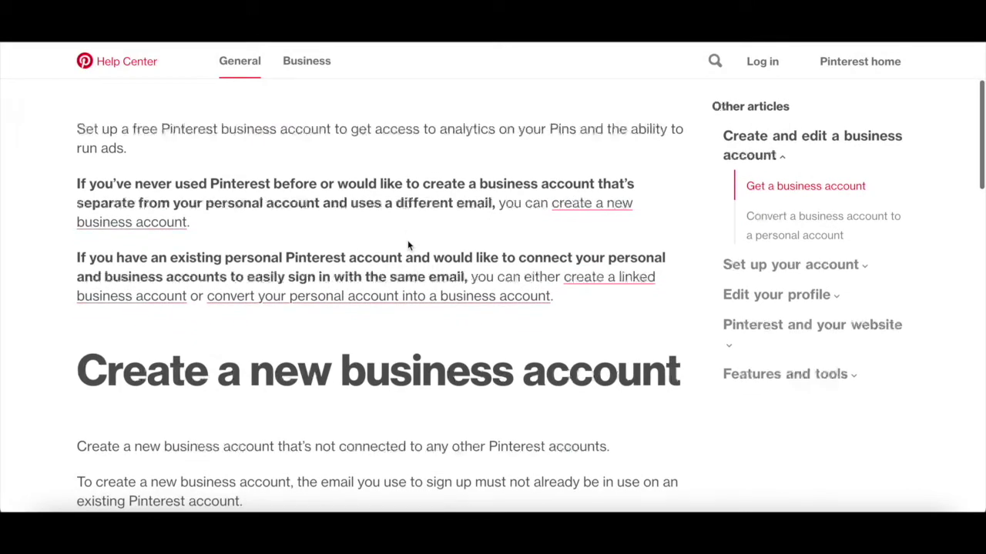
pyautogui.scroll(-2, 408, 246)
pyautogui.scroll(-1, 408, 245)
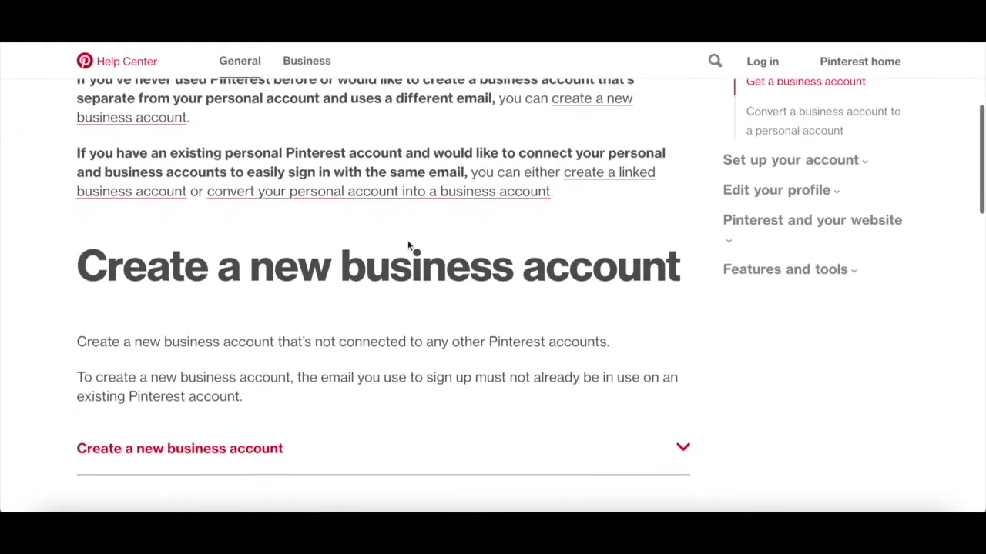
pyautogui.scroll(-1, 408, 245)
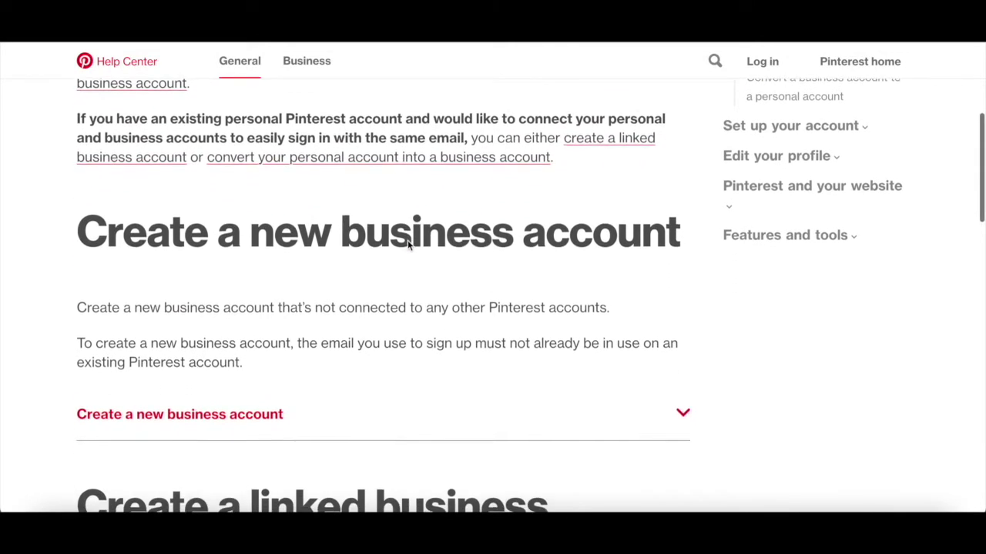
pyautogui.scroll(-3, 408, 246)
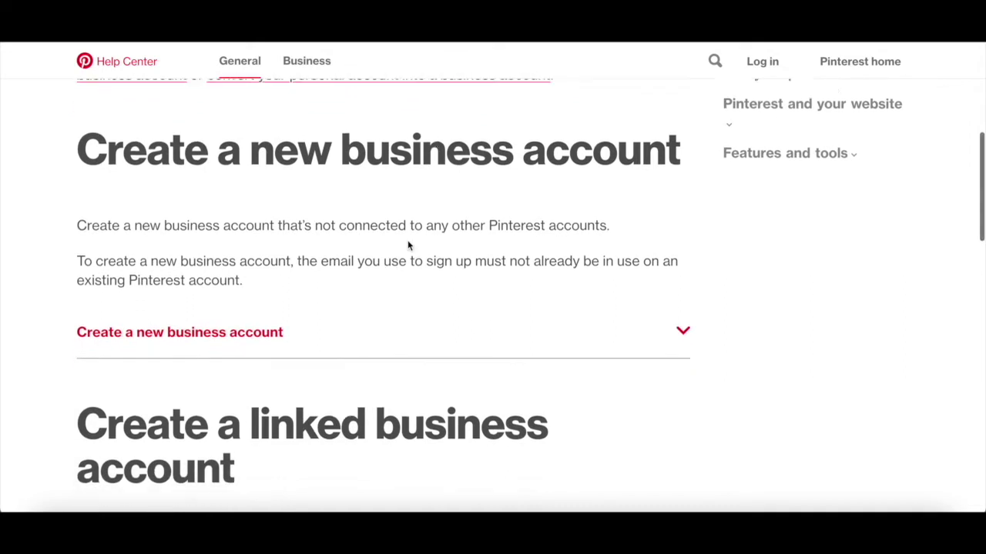
pyautogui.scroll(-3, 408, 246)
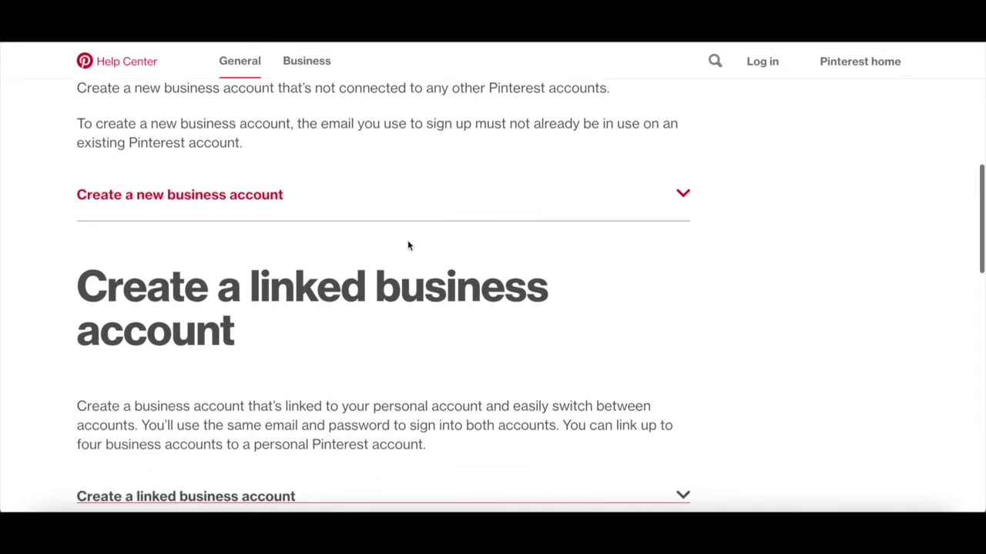
pyautogui.scroll(-2, 408, 245)
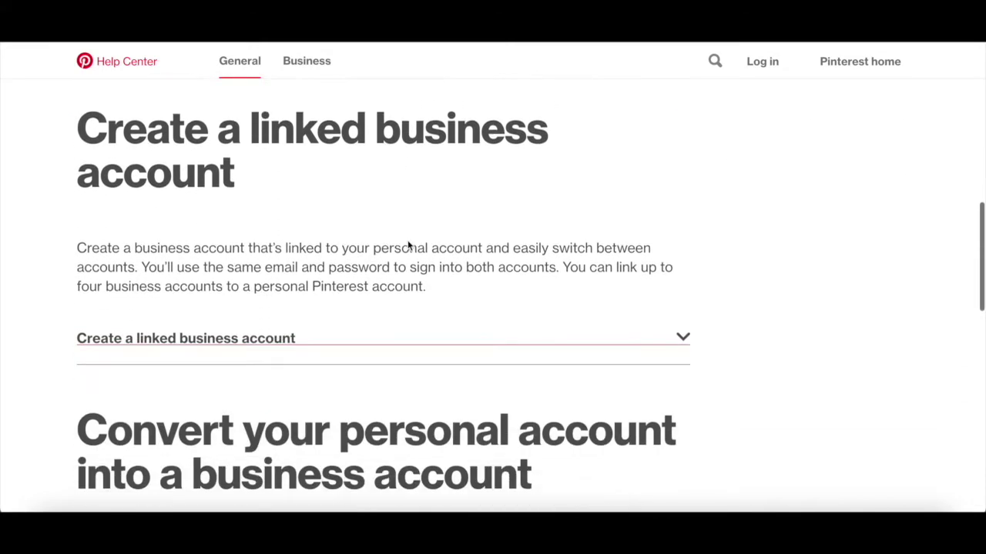
pyautogui.scroll(-2, 407, 243)
pyautogui.scroll(-4, 408, 241)
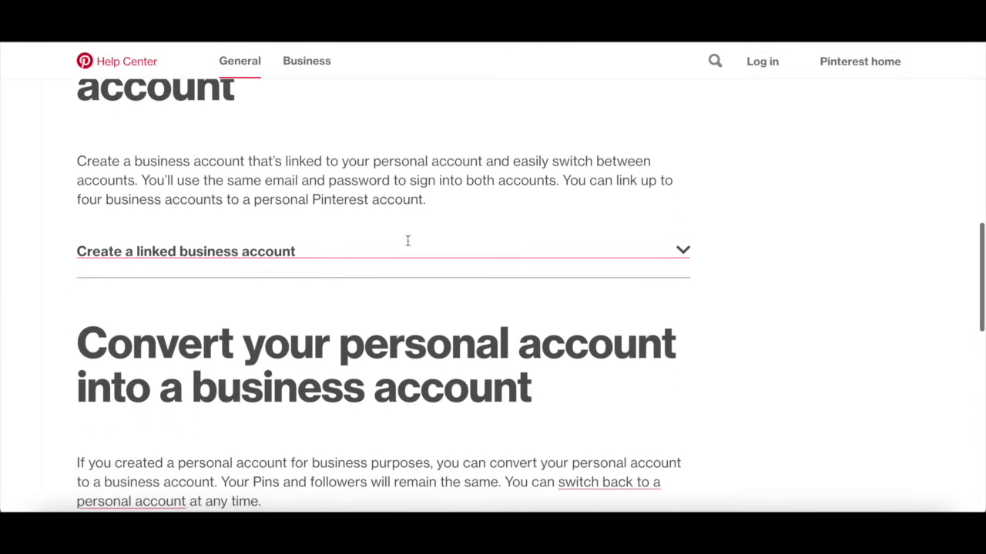
pyautogui.scroll(-2, 408, 241)
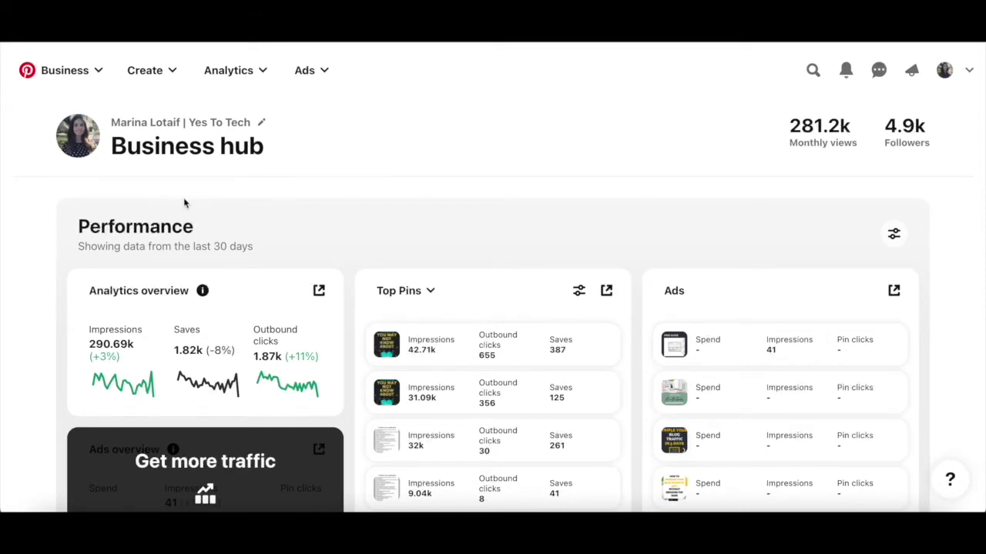
# Step: Start a new campaign via Ads > Create ad, opening Create campaign with Consideration selected
pyautogui.click(321, 72)
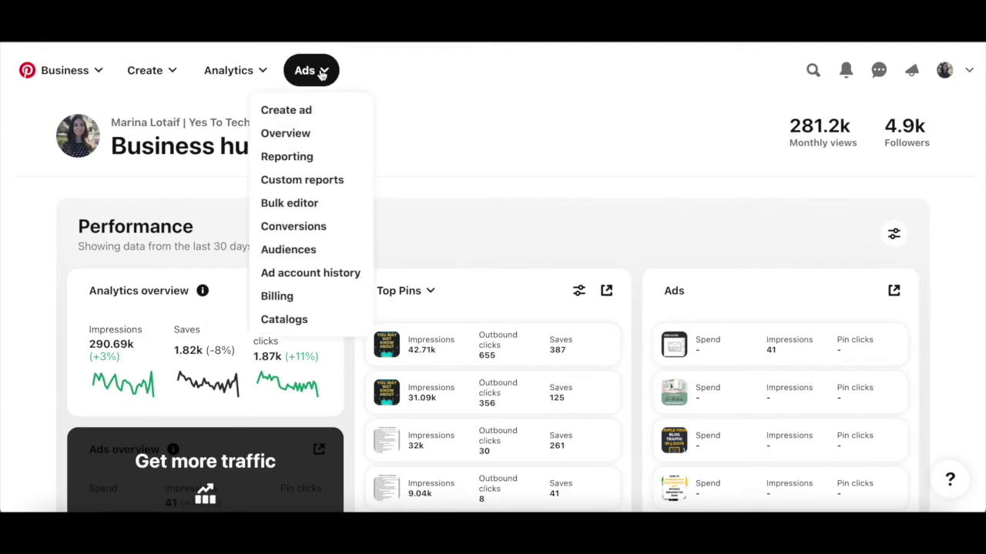
pyautogui.click(329, 121)
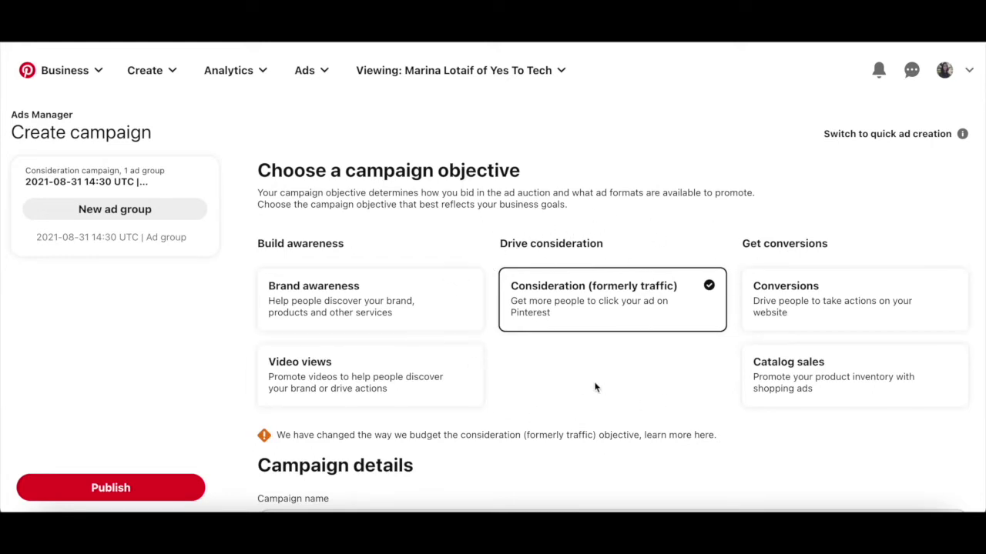
pyautogui.scroll(-3, 473, 292)
pyautogui.scroll(-8, 475, 293)
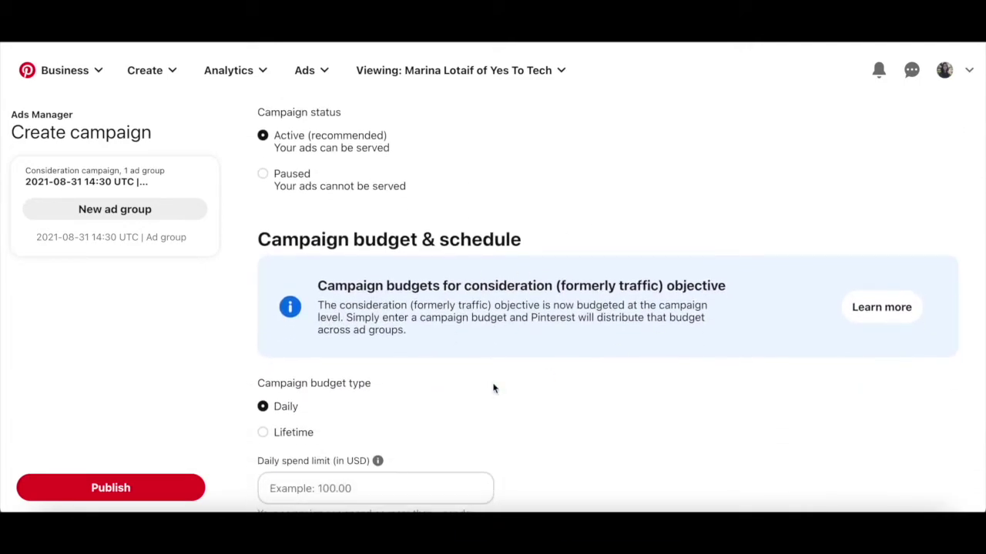
pyautogui.scroll(11, 553, 373)
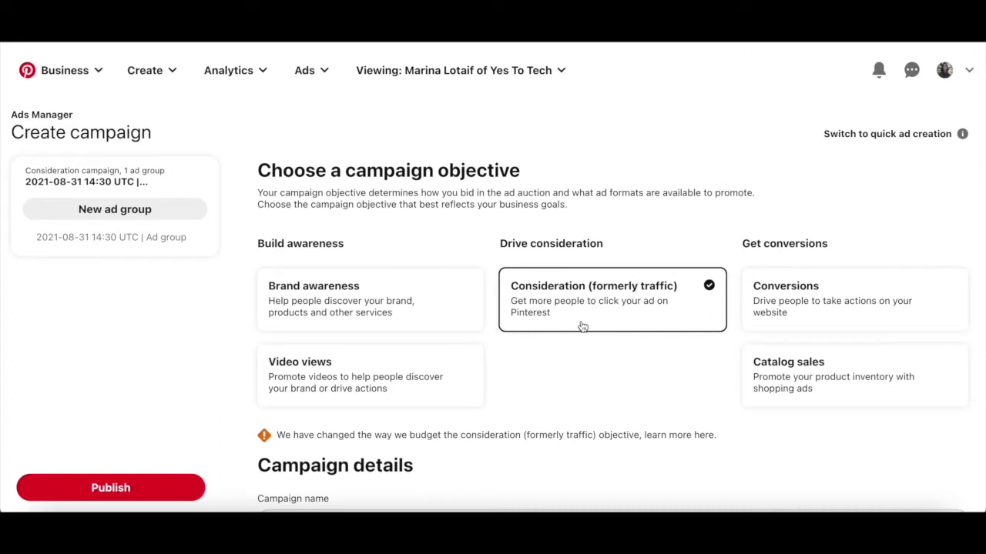
# Step: Set the campaign budget type to Lifetime under Campaign budget & schedule
pyautogui.scroll(-4, 582, 328)
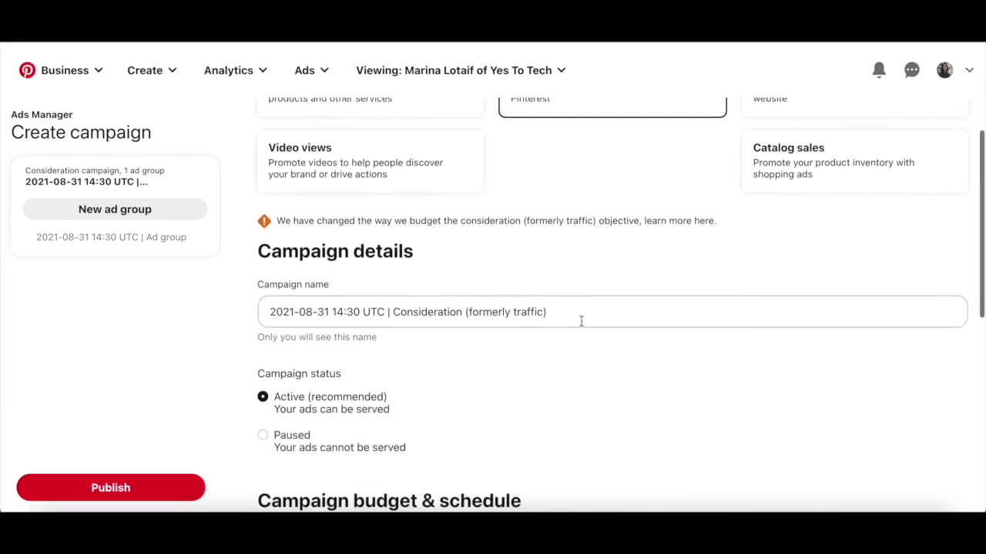
pyautogui.scroll(-1, 582, 321)
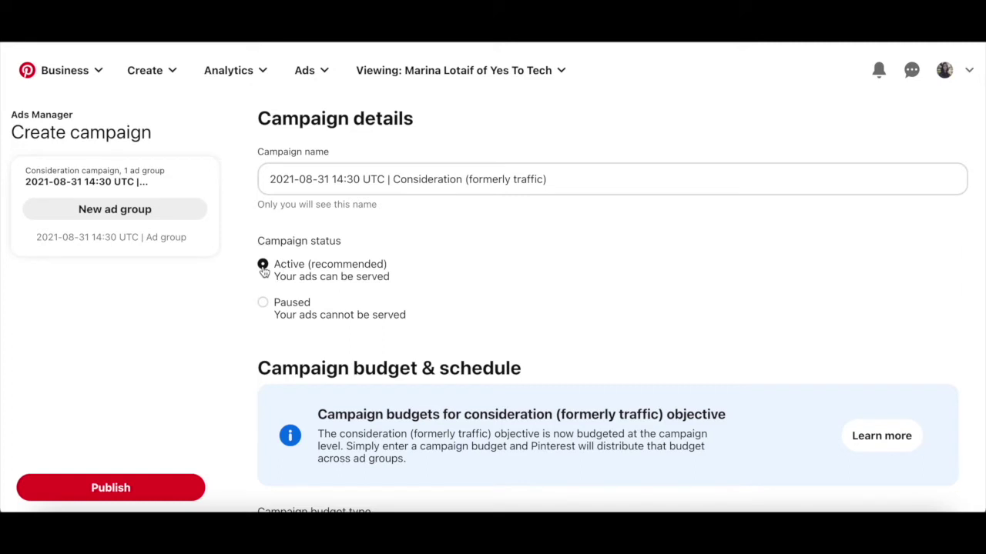
pyautogui.scroll(-5, 263, 270)
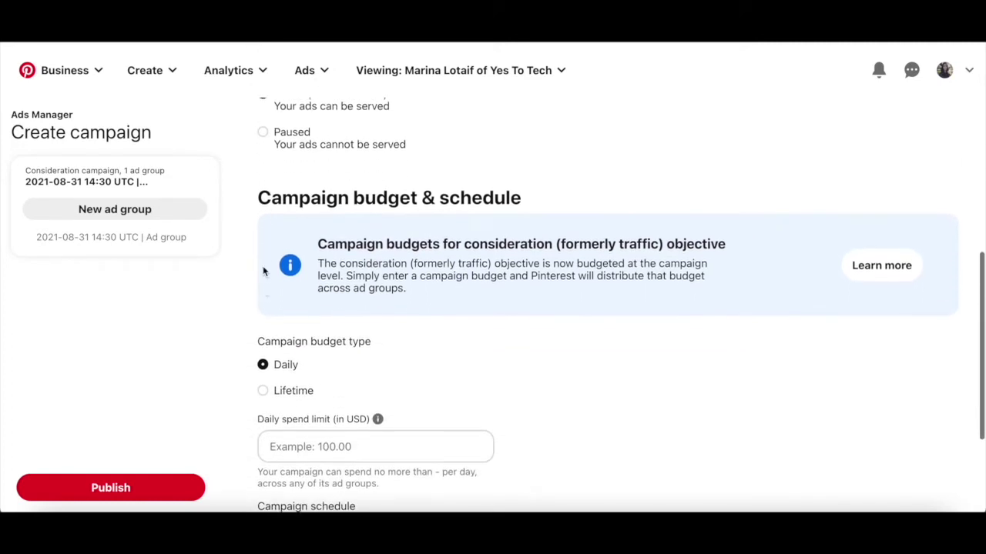
pyautogui.scroll(-2, 262, 270)
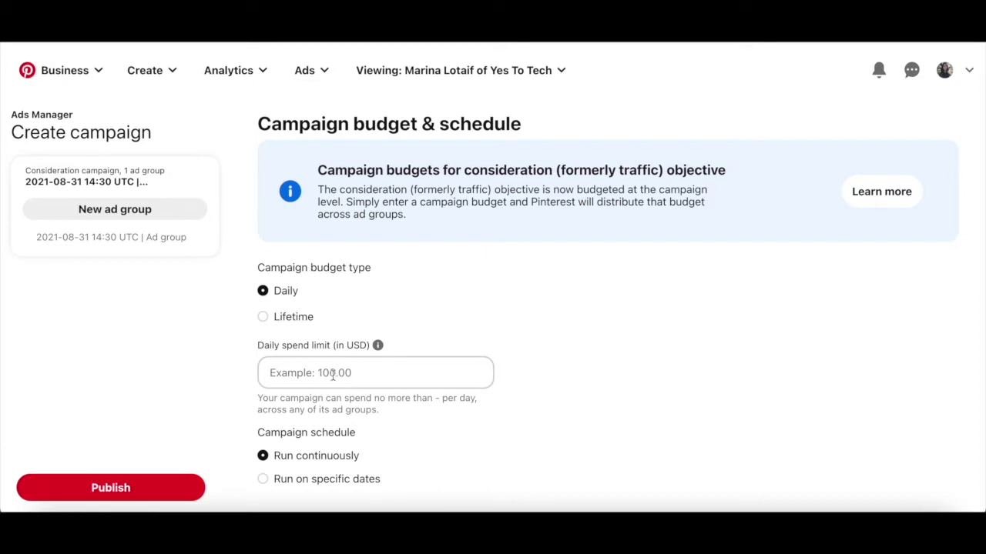
pyautogui.click(280, 324)
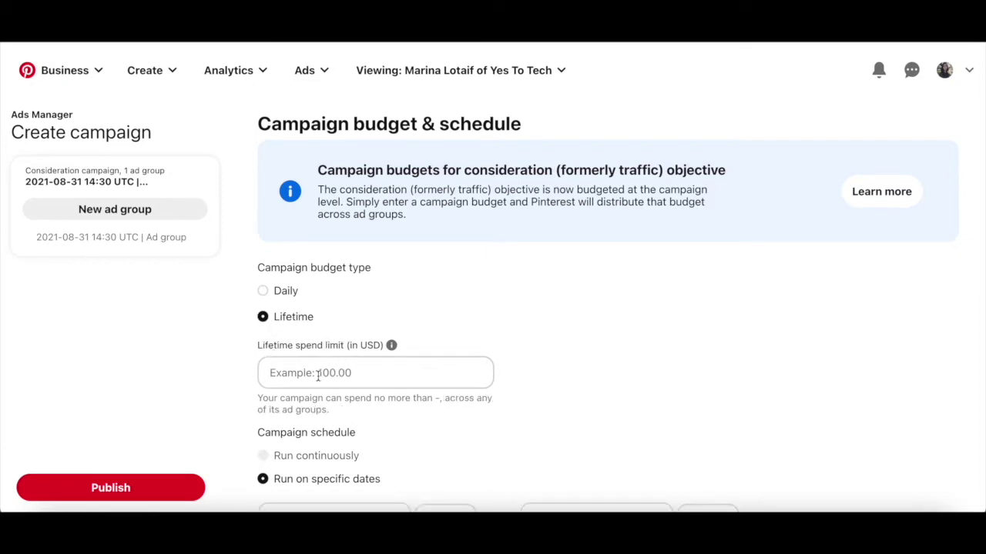
# Step: Switch the campaign to a Daily budget with a $5.00 spend limit
pyautogui.click(284, 295)
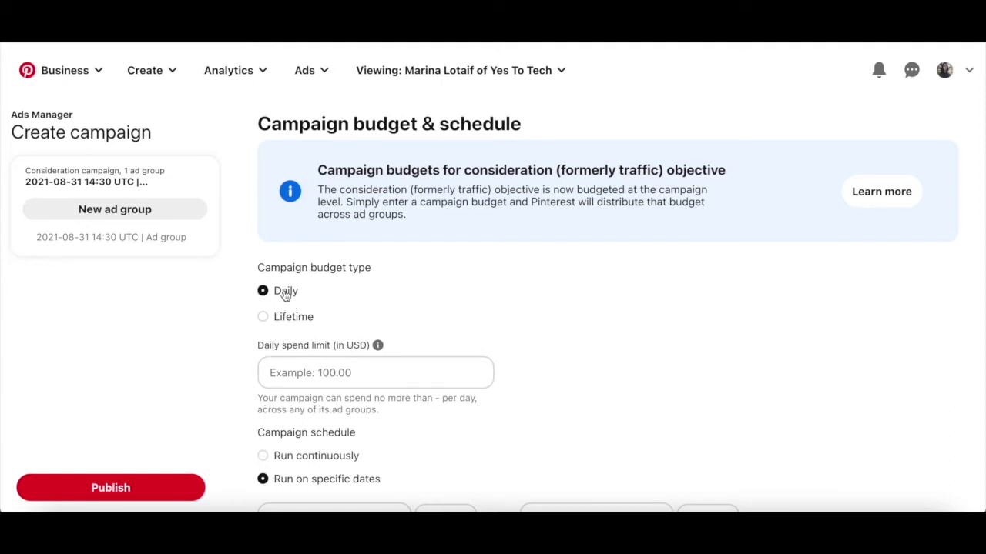
pyautogui.click(322, 379)
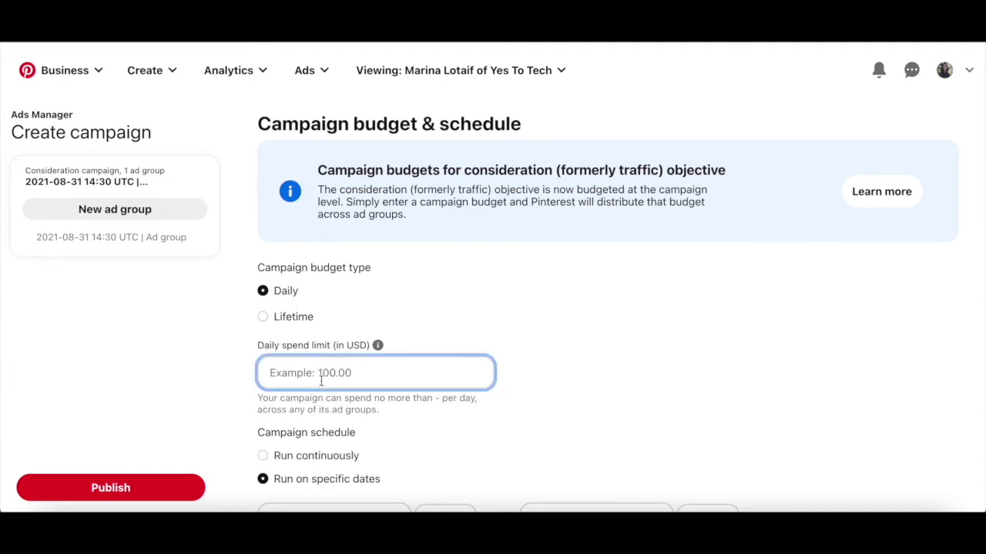
pyautogui.write('5')
pyautogui.click(563, 376)
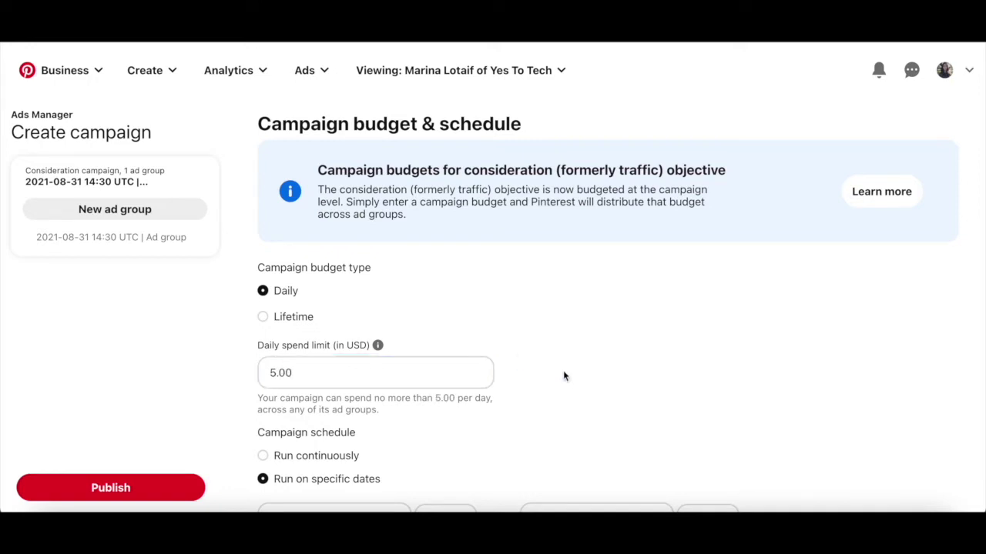
# Step: Run the campaign on specific dates, 08/31/2021 through 09/30/2021, then continue to the ad group
pyautogui.scroll(-2, 563, 375)
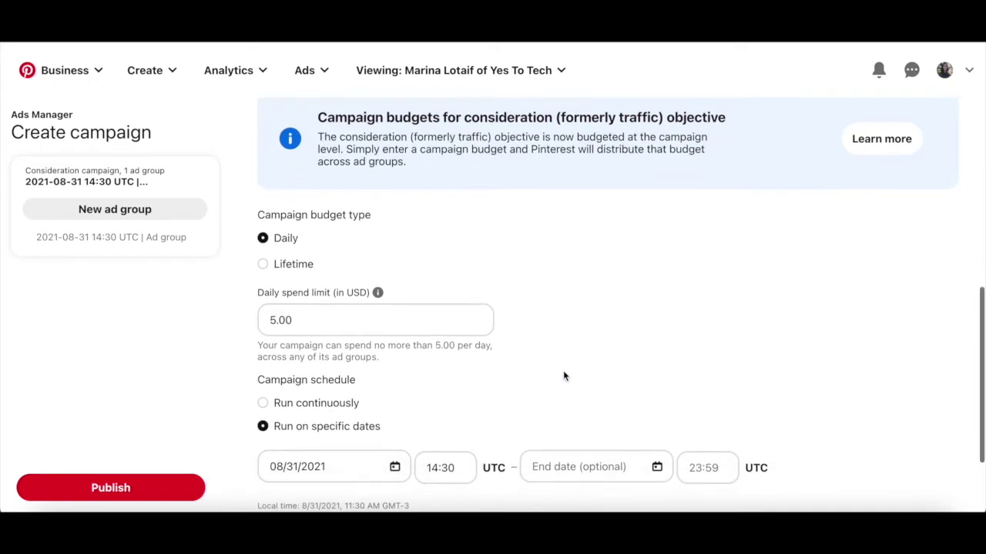
pyautogui.scroll(-3, 563, 376)
pyautogui.click(312, 281)
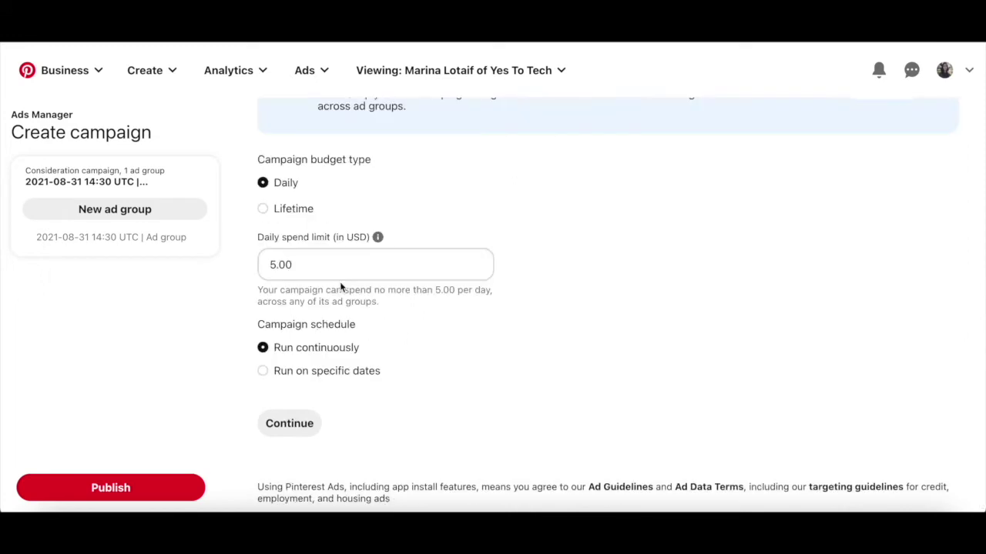
pyautogui.click(341, 377)
pyautogui.scroll(-1, 342, 377)
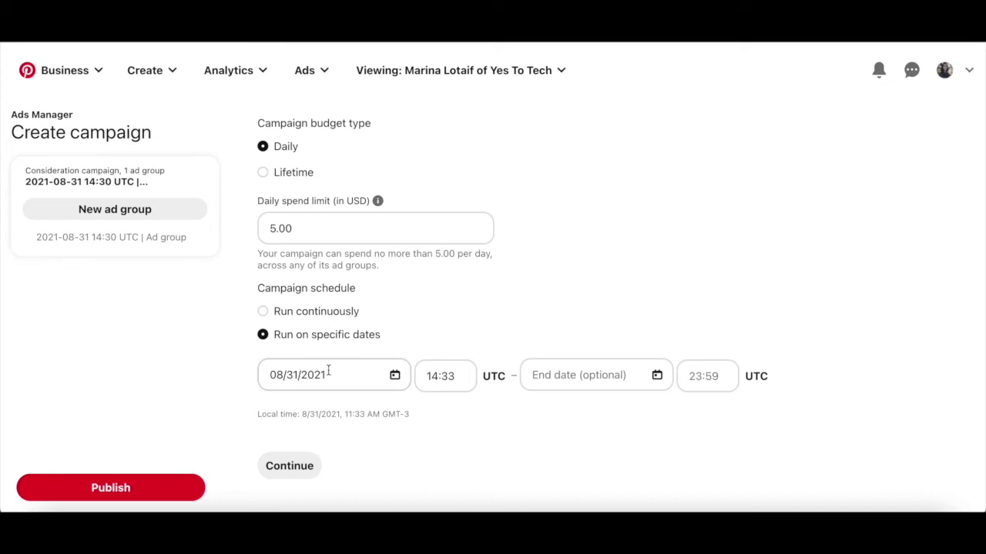
pyautogui.click(566, 377)
pyautogui.click(684, 161)
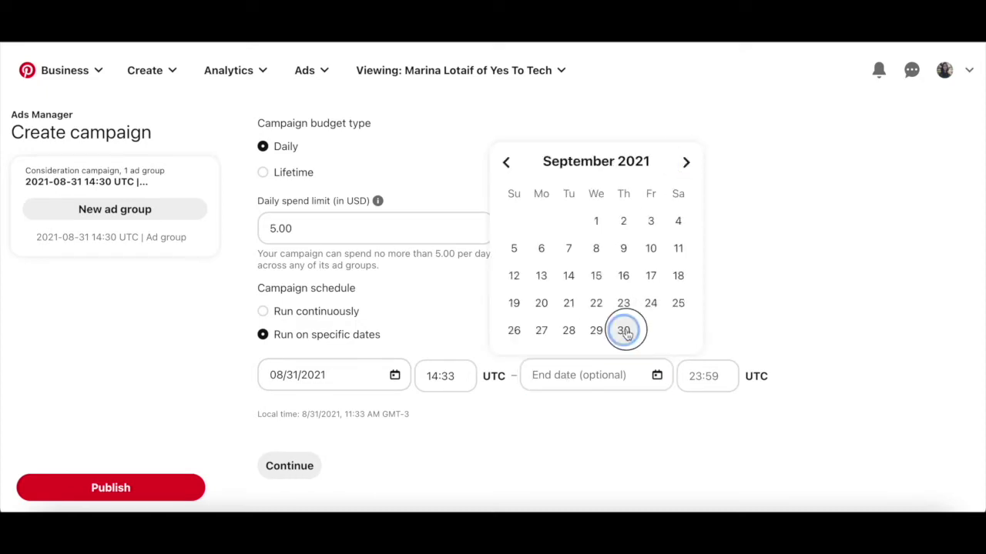
pyautogui.click(624, 330)
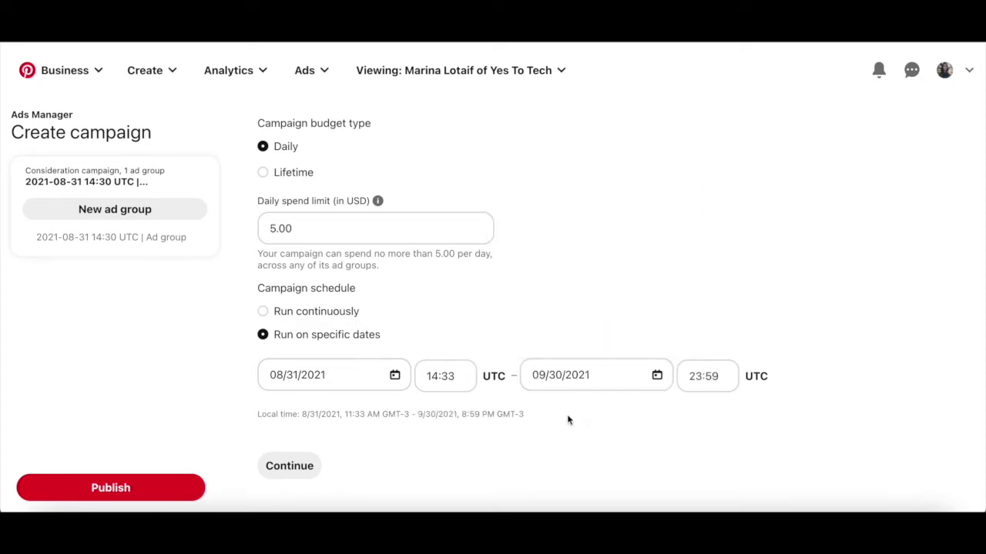
pyautogui.click(289, 466)
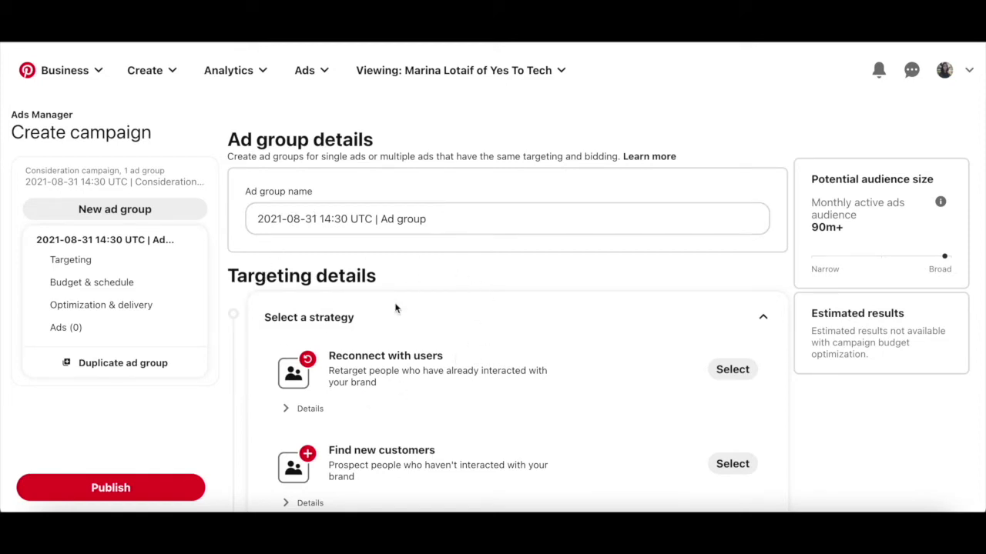
# Step: Scroll down to the ad group's targeting strategy options
pyautogui.scroll(-3, 395, 308)
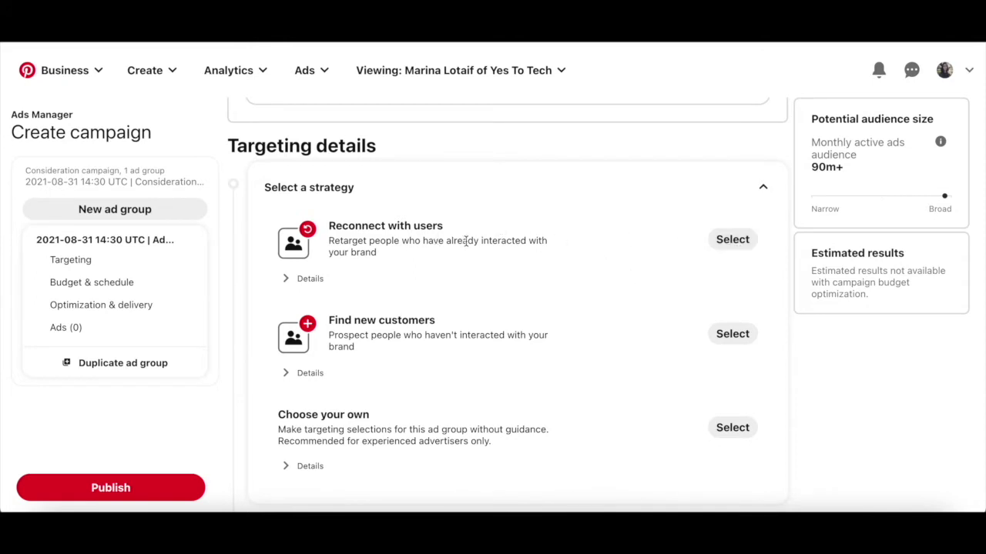
# Step: Choose the 'Reconnect with users' retargeting strategy for the ad group
pyautogui.click(718, 246)
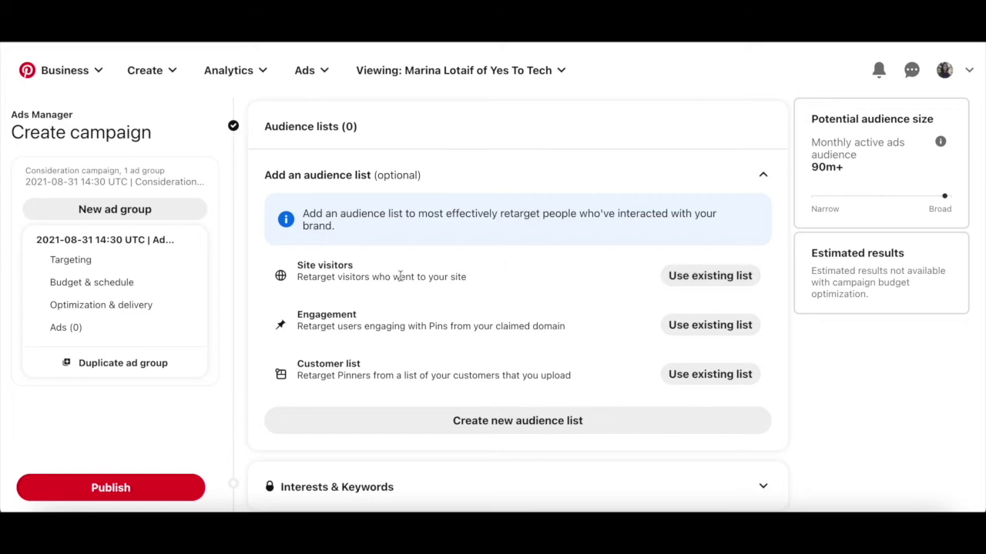
# Step: Include the existing Site Visitors YTT Website audience list in the ad group
pyautogui.click(682, 275)
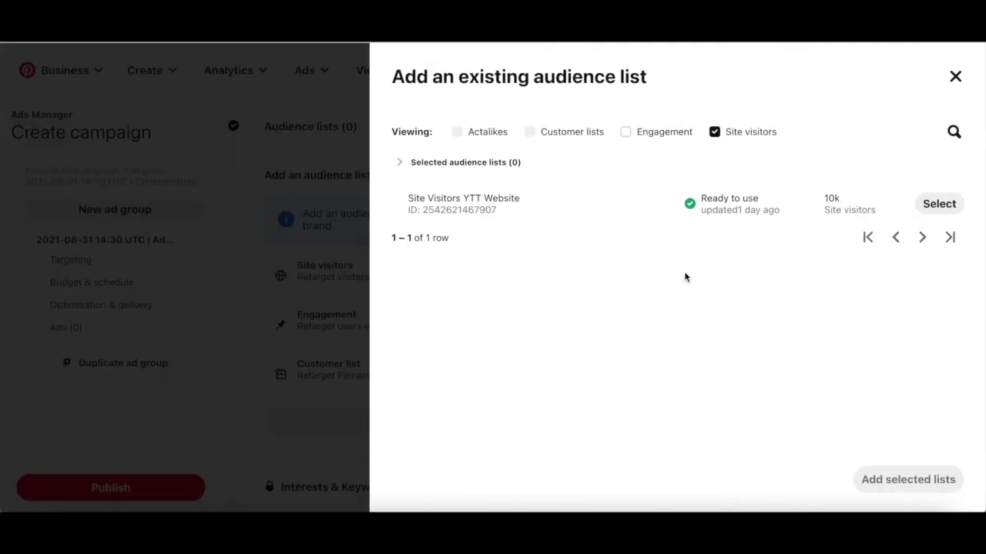
pyautogui.click(938, 203)
pyautogui.click(890, 483)
pyautogui.click(633, 177)
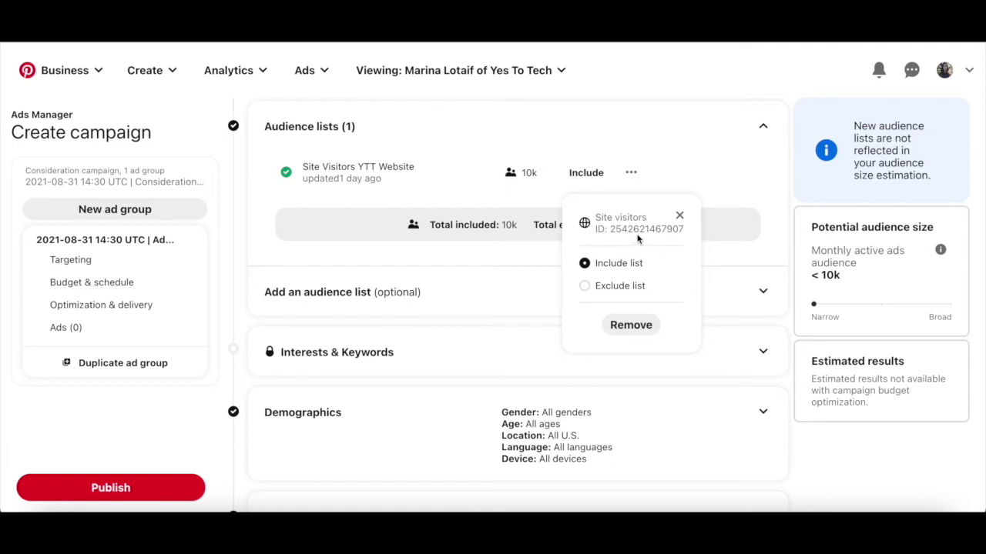
pyautogui.click(722, 160)
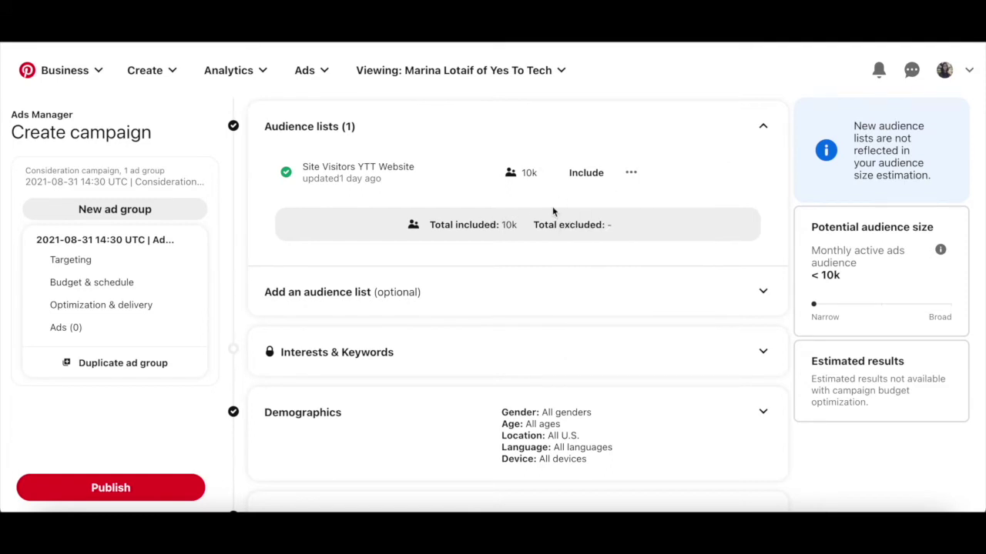
pyautogui.scroll(-1, 552, 210)
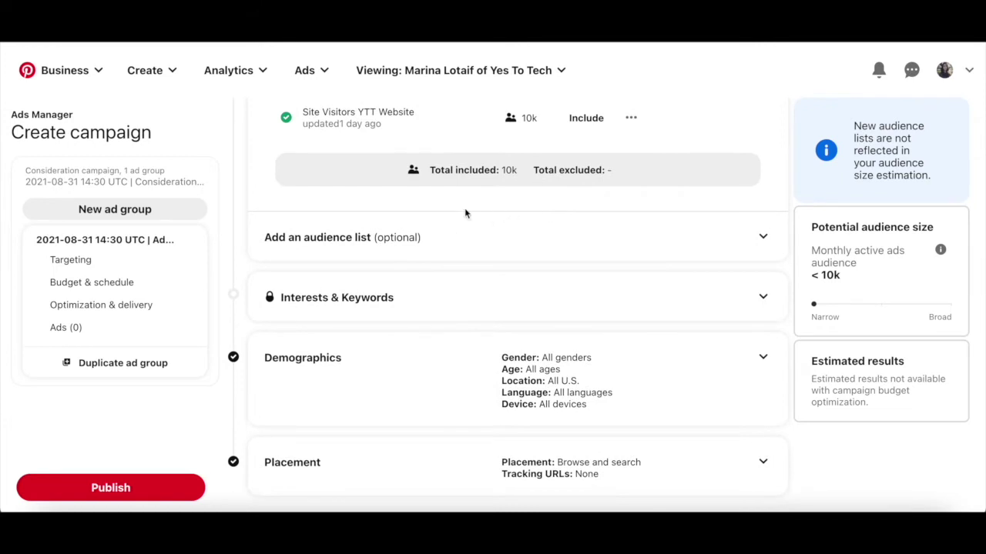
pyautogui.click(422, 306)
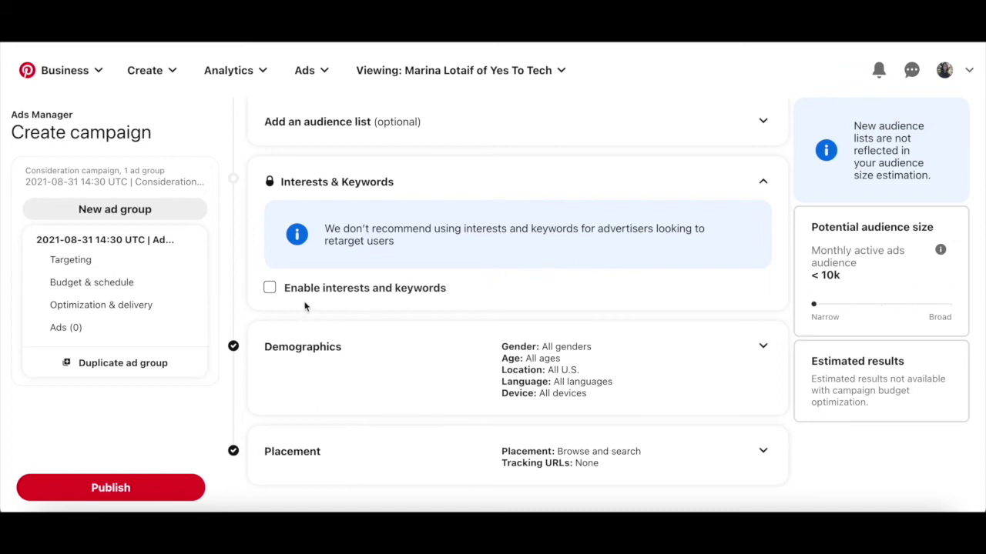
pyautogui.click(359, 295)
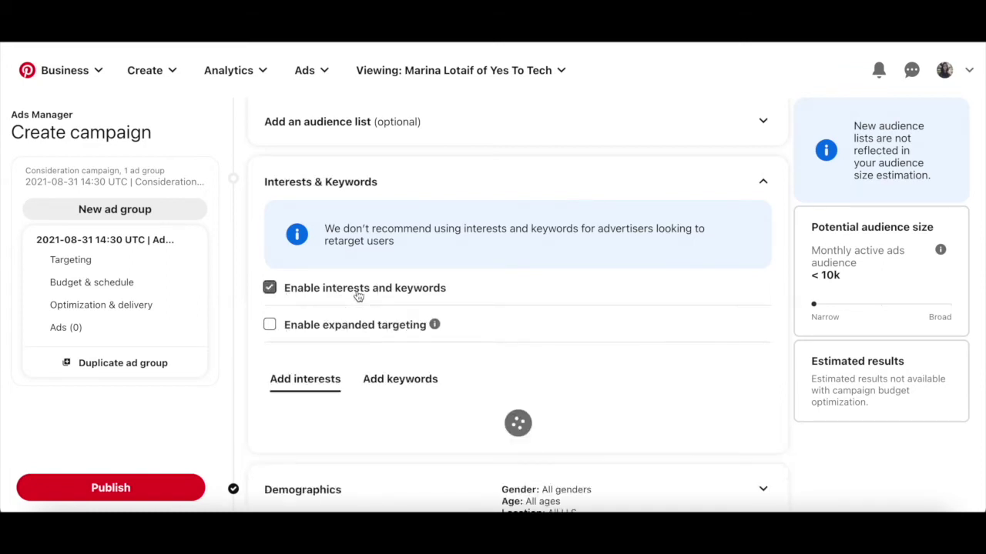
pyautogui.scroll(-1, 358, 296)
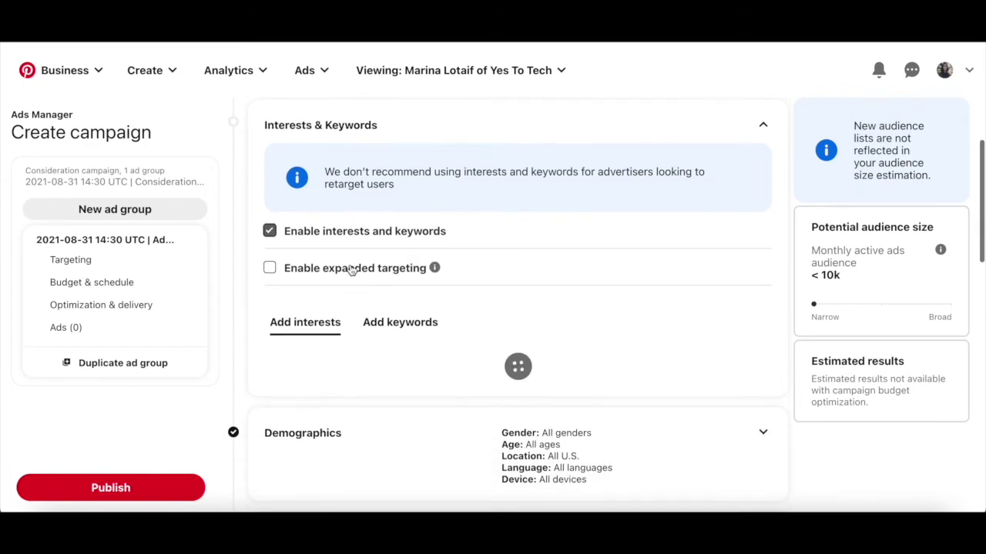
pyautogui.click(350, 270)
pyautogui.scroll(-3, 351, 265)
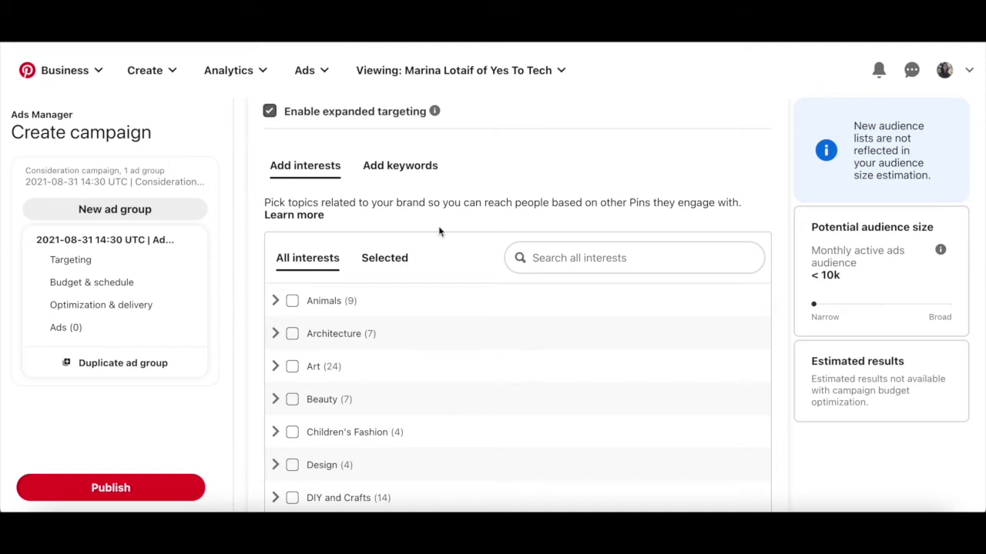
pyautogui.click(401, 166)
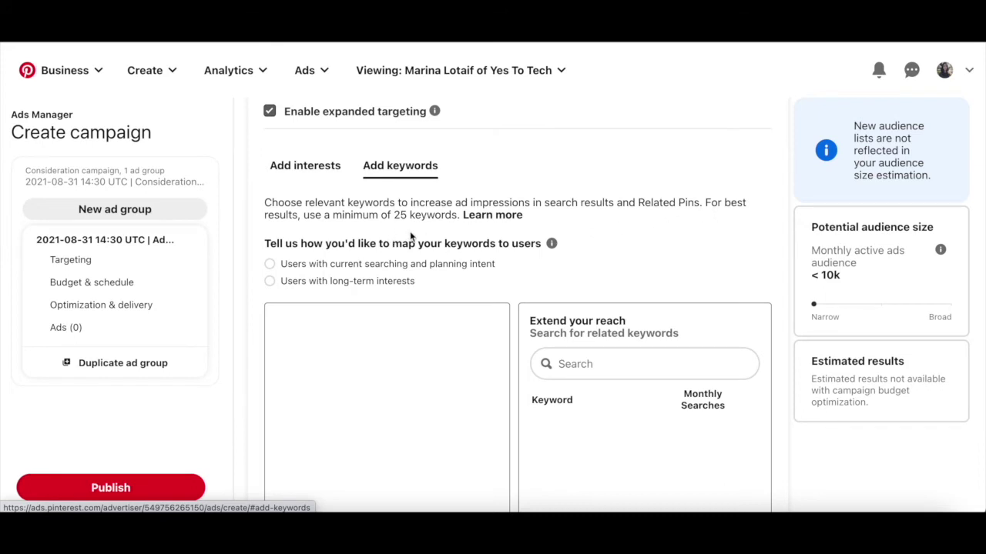
pyautogui.scroll(3, 411, 236)
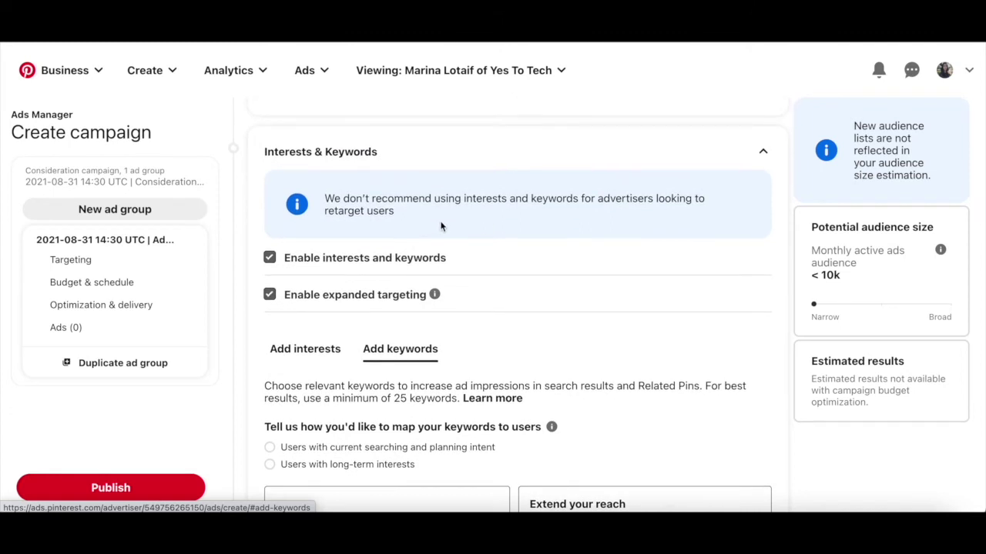
pyautogui.click(397, 261)
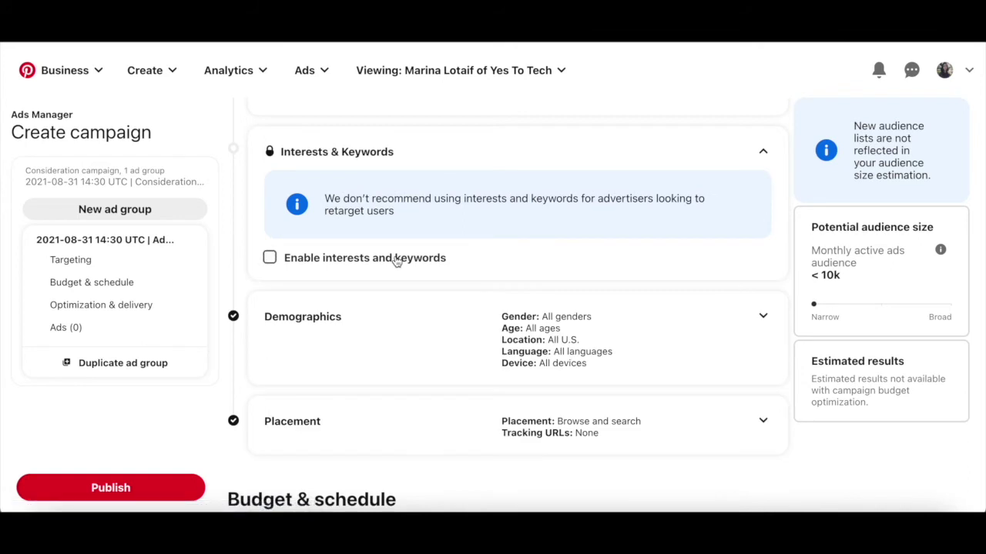
# Step: Review Demographics, keeping all genders, ages, U.S. locations, languages and devices
pyautogui.scroll(3, 376, 238)
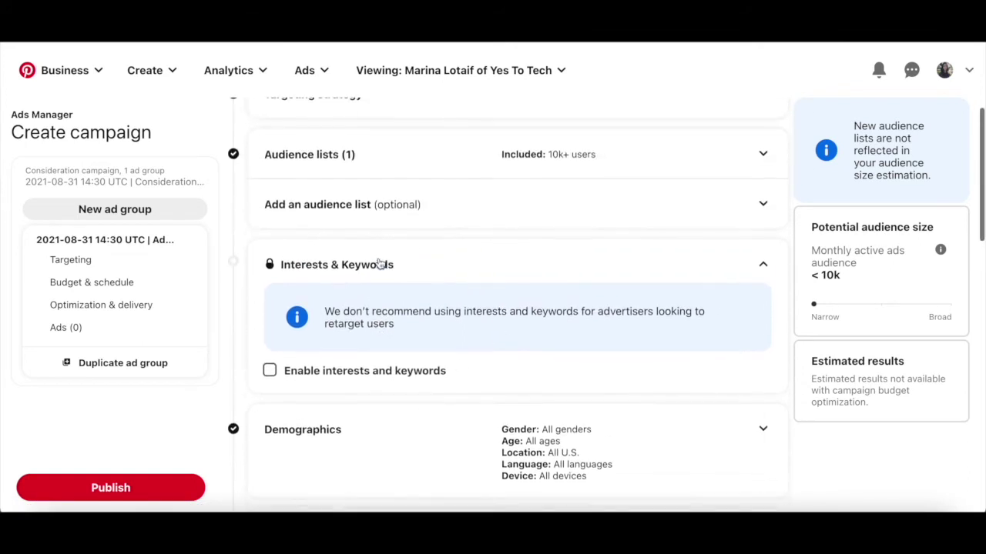
pyautogui.scroll(-3, 397, 202)
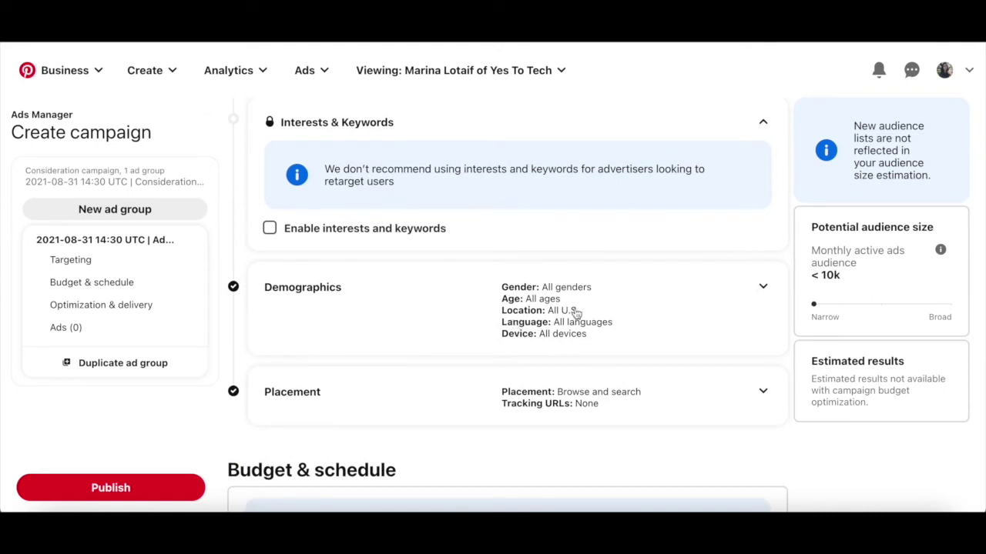
pyautogui.click(762, 287)
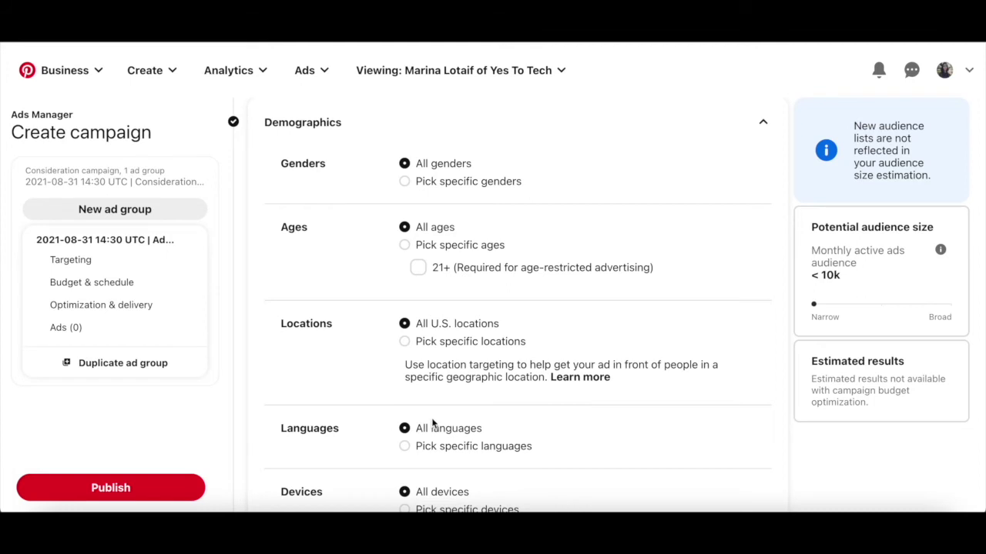
pyautogui.scroll(-3, 459, 449)
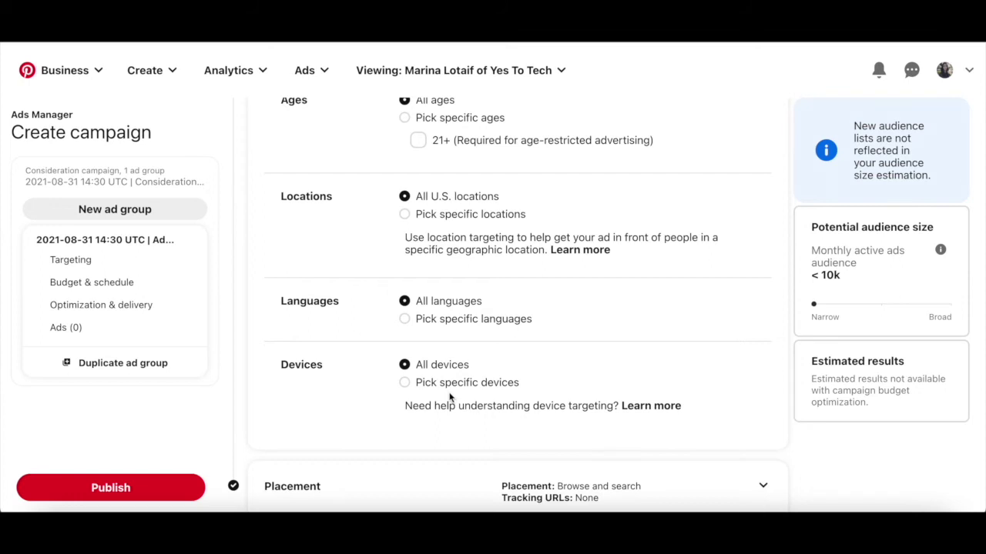
pyautogui.scroll(7, 451, 397)
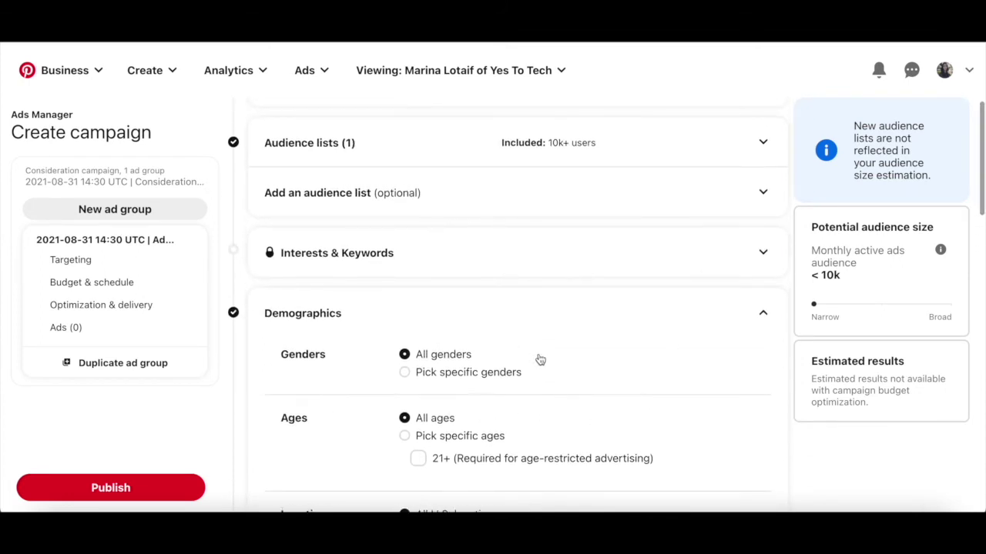
pyautogui.click(761, 312)
# Step: Keep Placement at All (recommended) and confirm the $5.00 daily budget, 8/31–9/30/2021
pyautogui.scroll(-1, 756, 316)
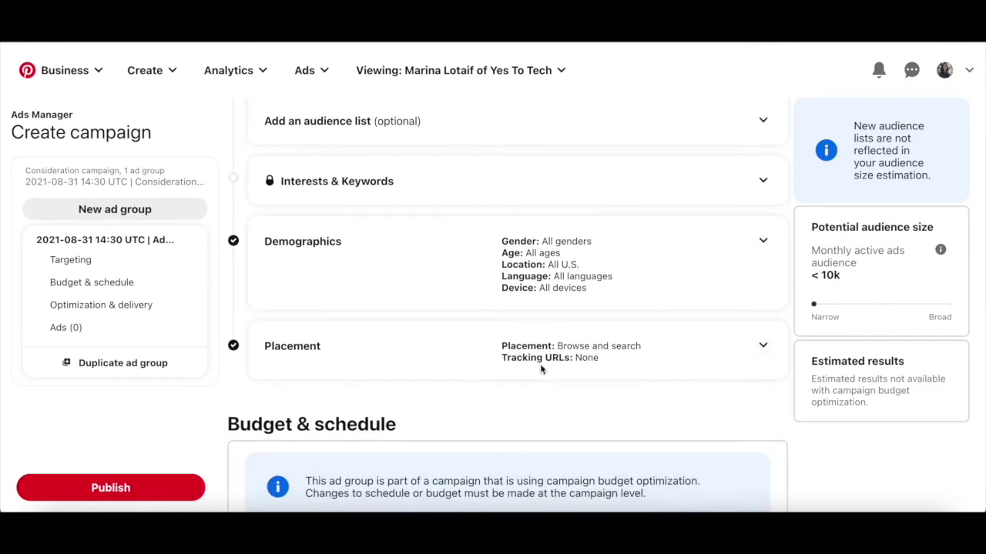
pyautogui.click(759, 348)
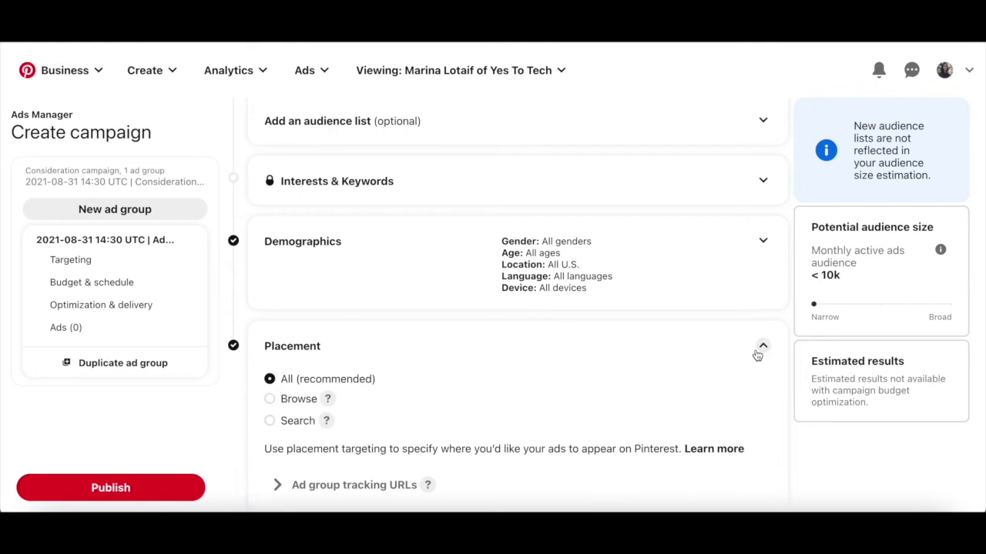
pyautogui.scroll(-1, 756, 352)
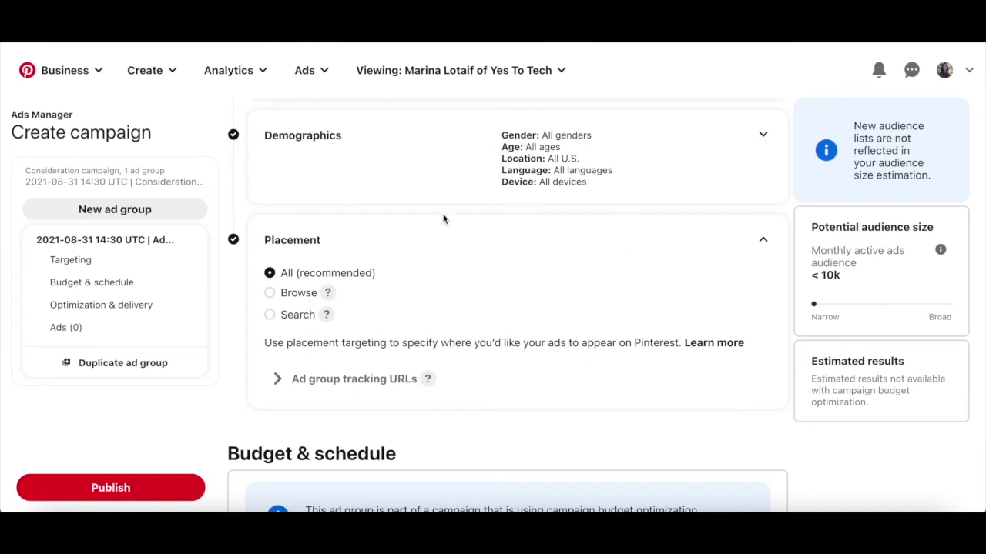
pyautogui.click(763, 241)
pyautogui.scroll(-3, 679, 281)
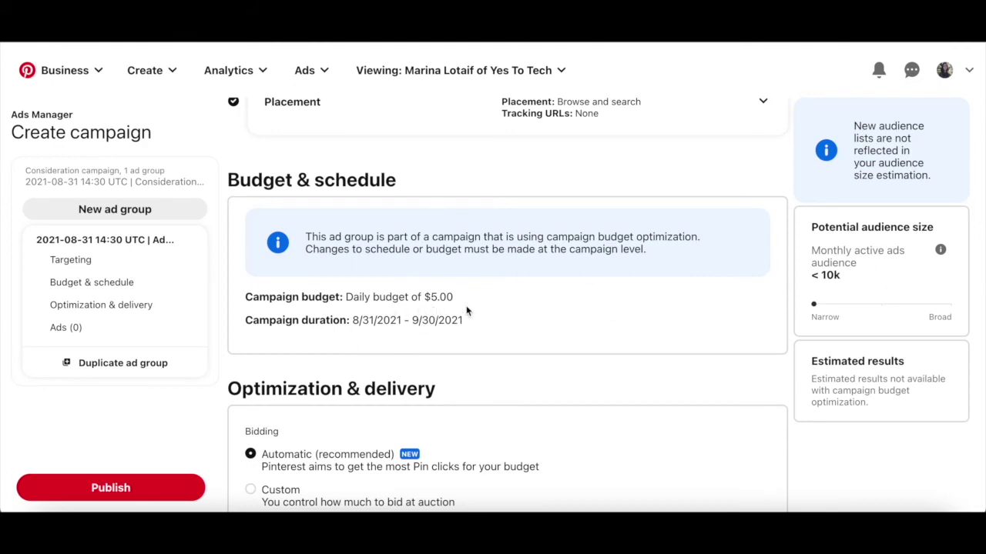
# Step: Scroll past Optimization & delivery to the Ads section's Select Pins grid
pyautogui.scroll(-1, 508, 302)
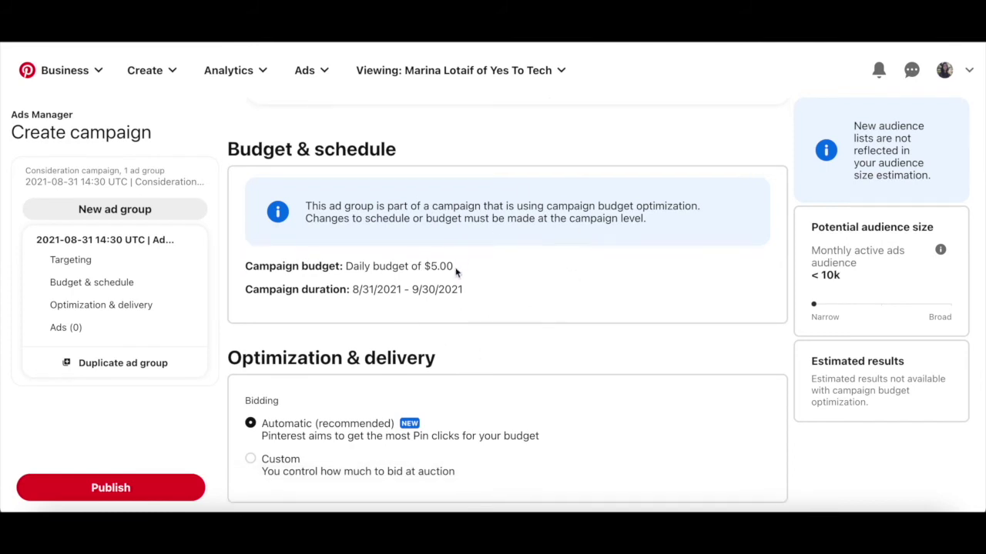
pyautogui.scroll(-3, 454, 281)
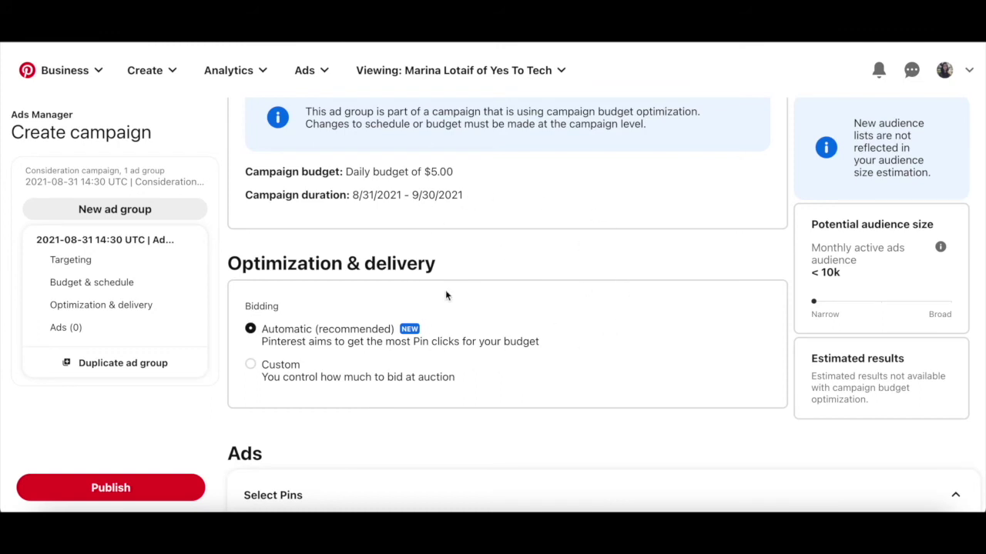
pyautogui.scroll(-2, 445, 295)
pyautogui.scroll(-2, 445, 296)
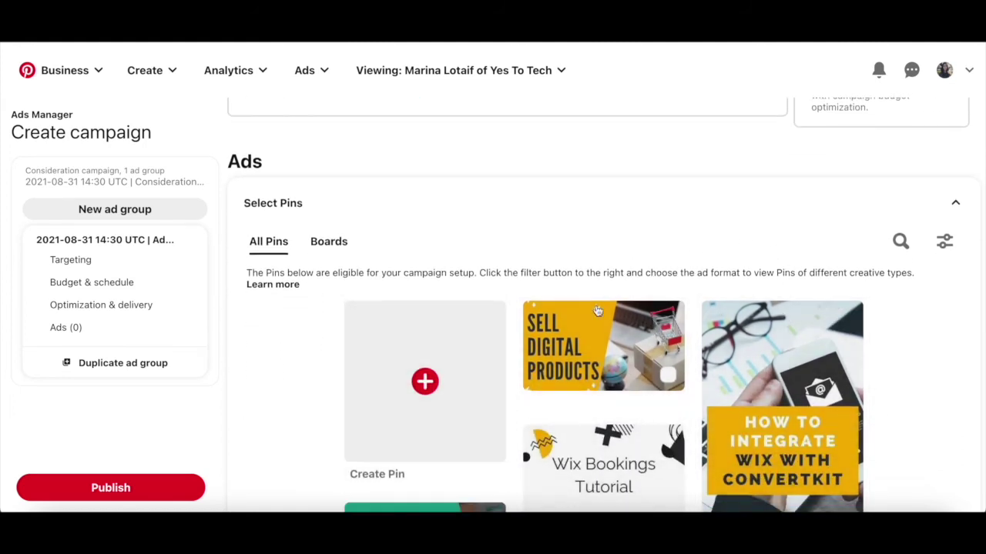
pyautogui.scroll(-2, 616, 392)
pyautogui.scroll(-1, 616, 392)
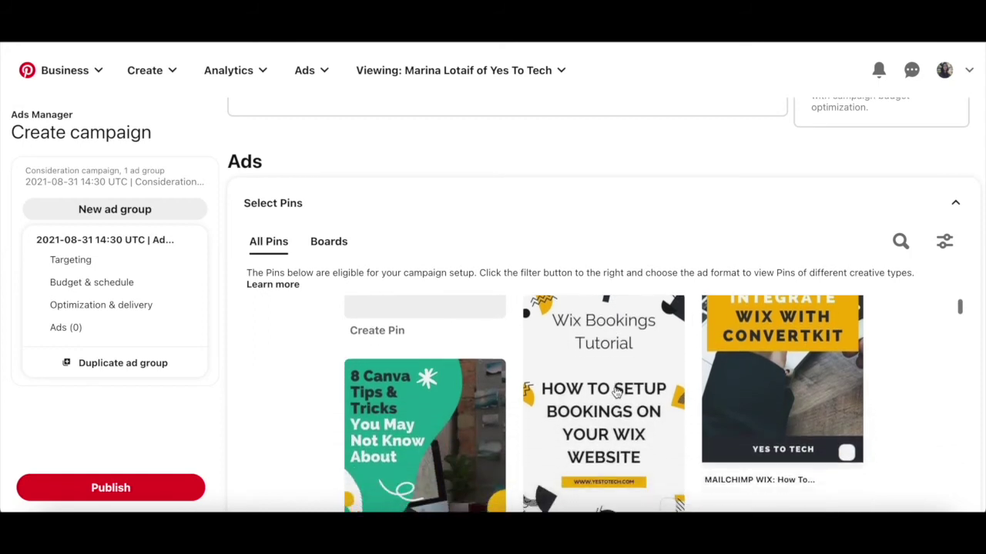
pyautogui.scroll(3, 539, 385)
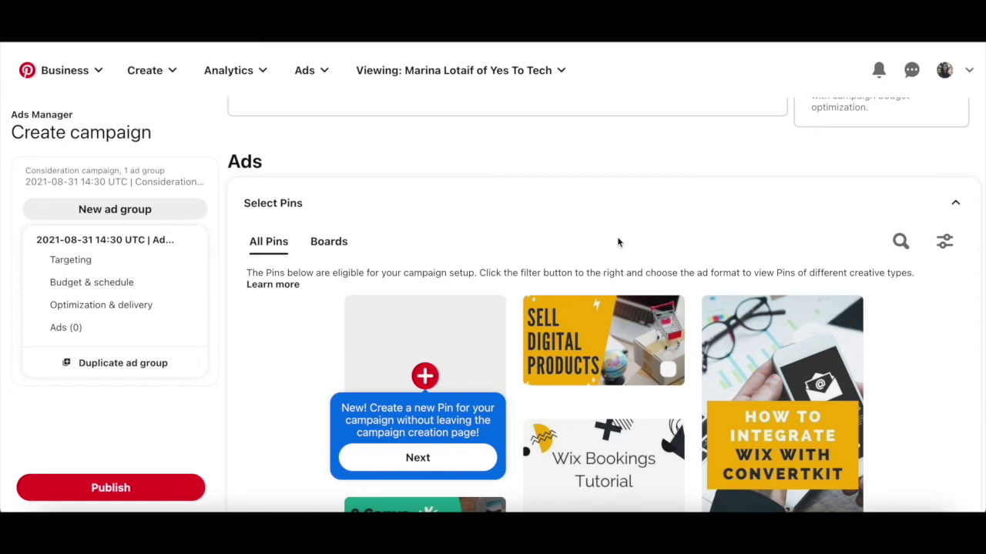
pyautogui.scroll(15, 605, 289)
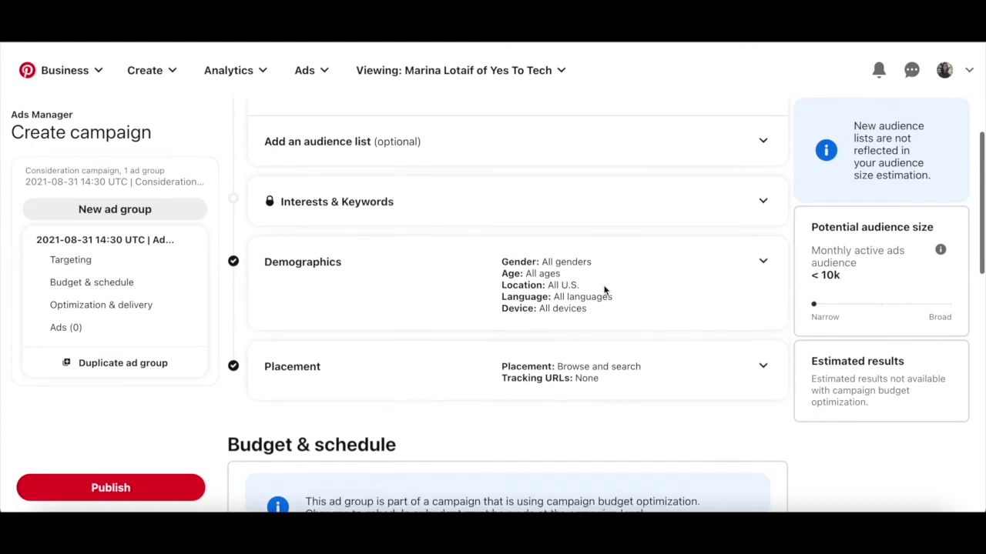
pyautogui.scroll(2, 605, 289)
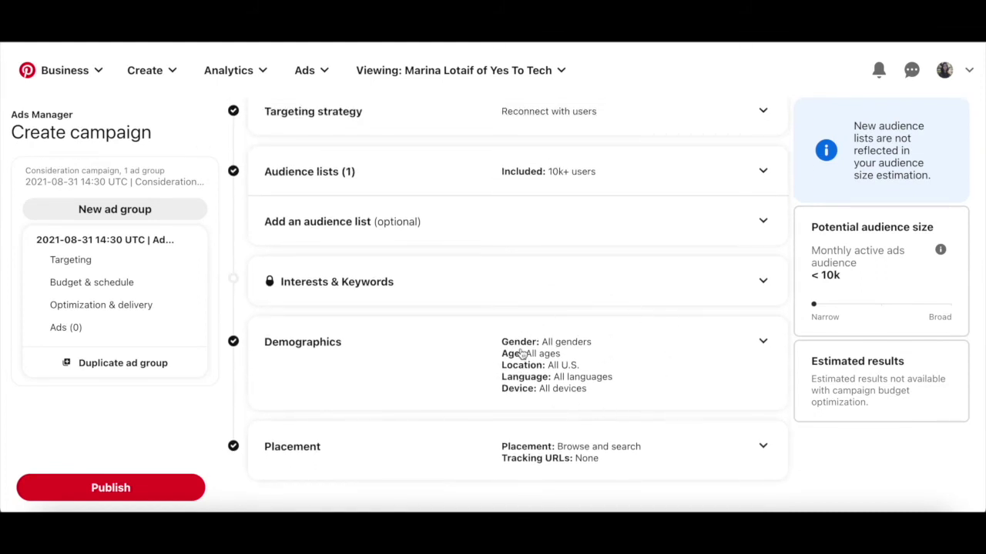
pyautogui.scroll(5, 521, 354)
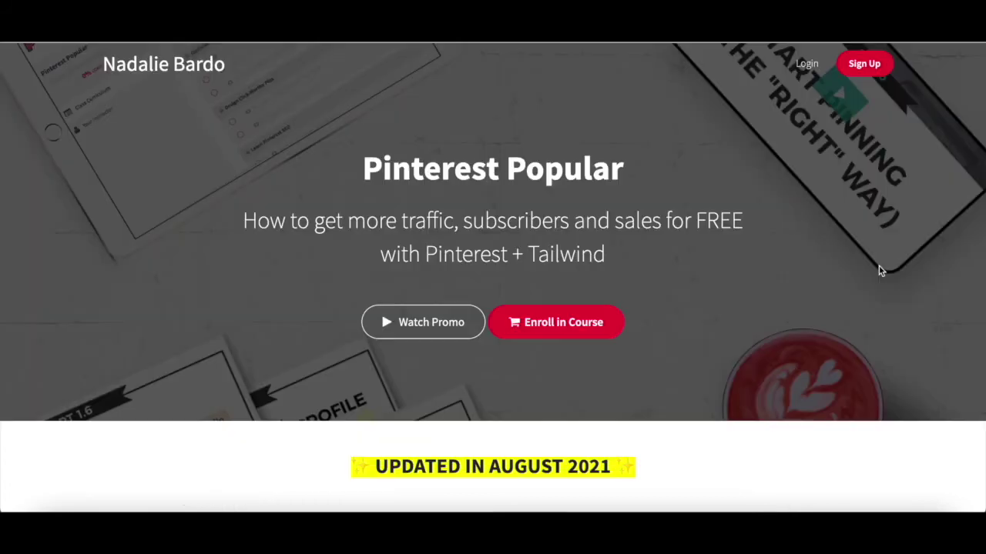
pyautogui.scroll(-3, 880, 269)
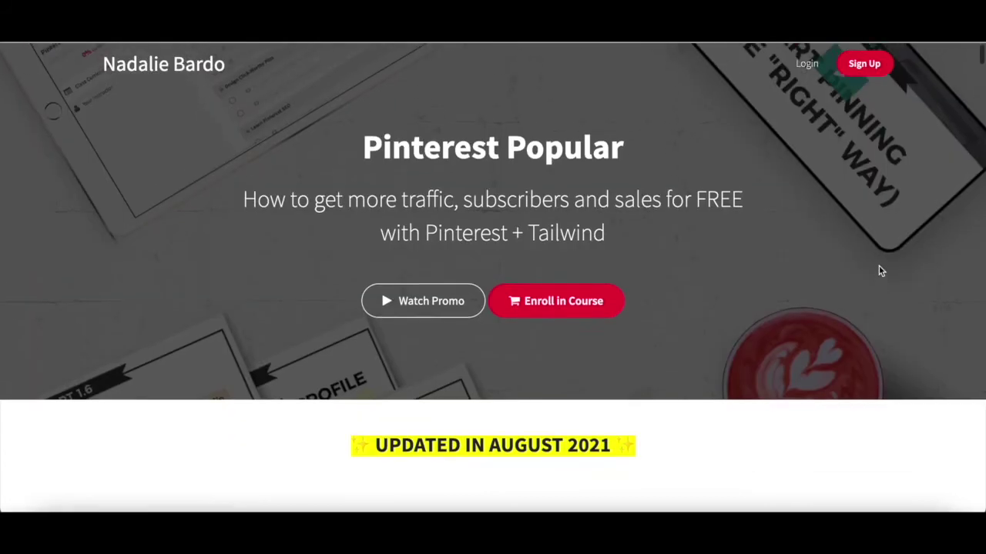
pyautogui.scroll(-5, 880, 271)
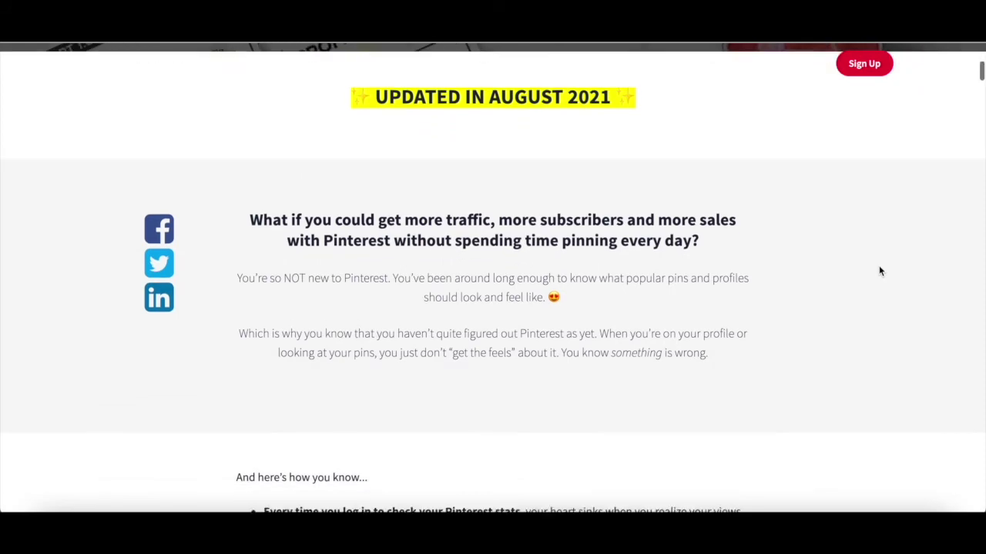
pyautogui.scroll(-4, 880, 271)
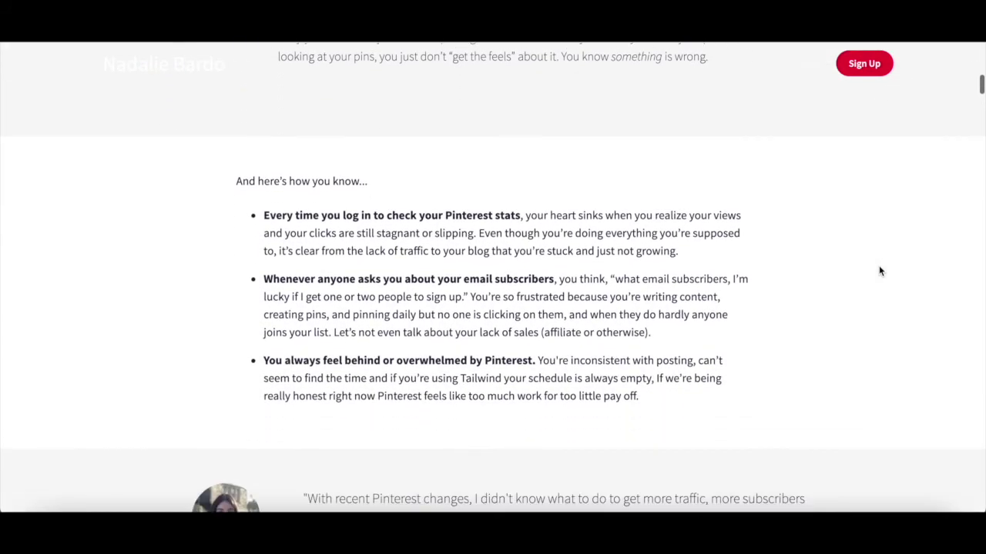
pyautogui.scroll(-5, 880, 271)
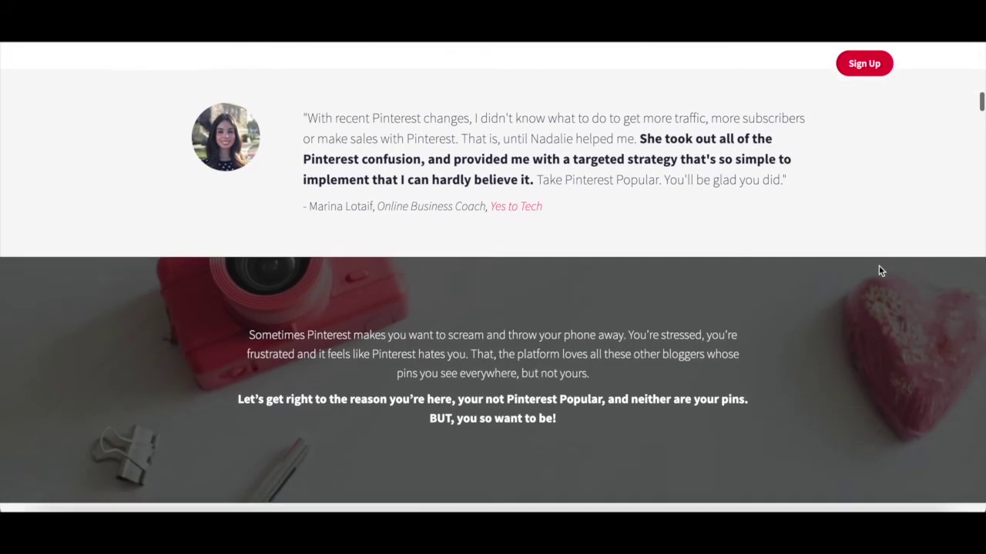
pyautogui.scroll(-5, 880, 271)
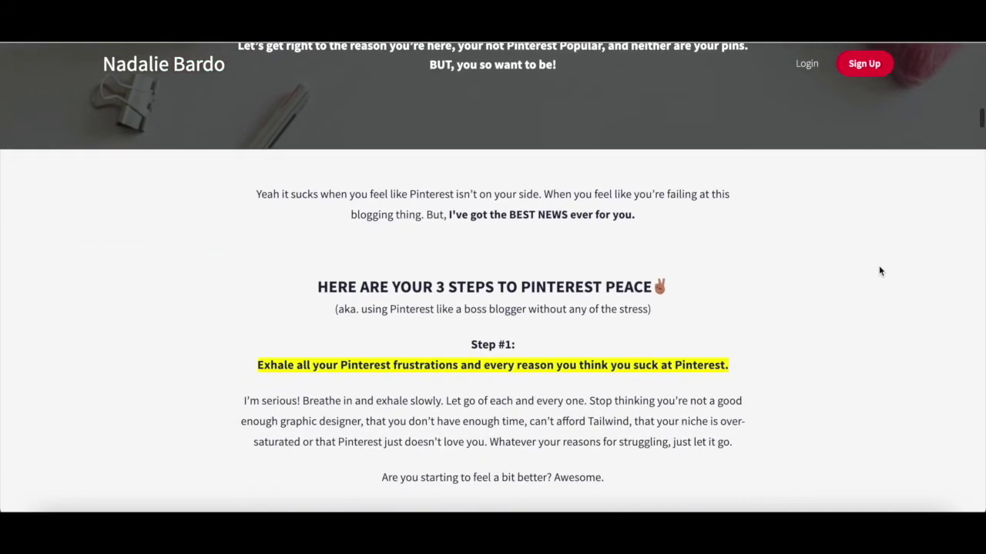
pyautogui.scroll(-5, 880, 271)
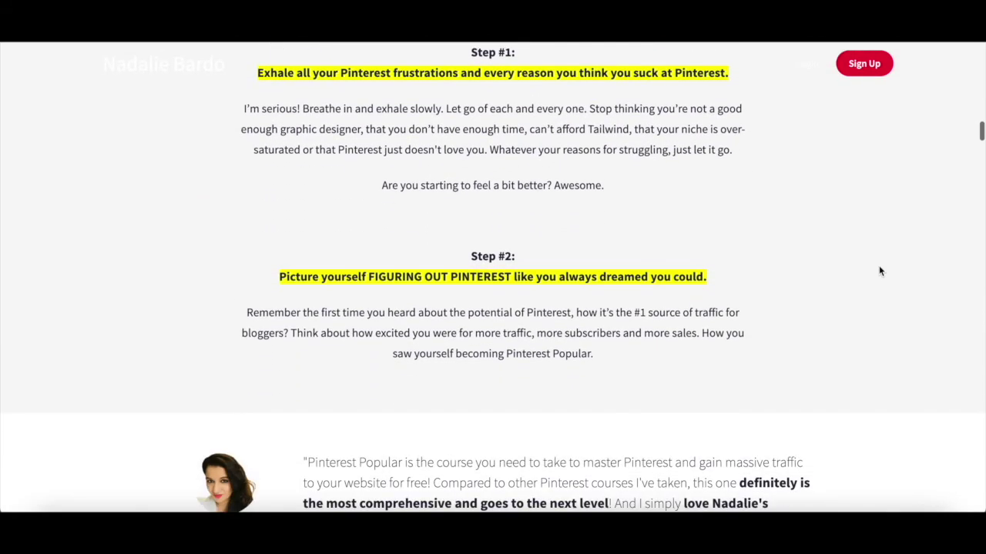
pyautogui.scroll(-5, 880, 271)
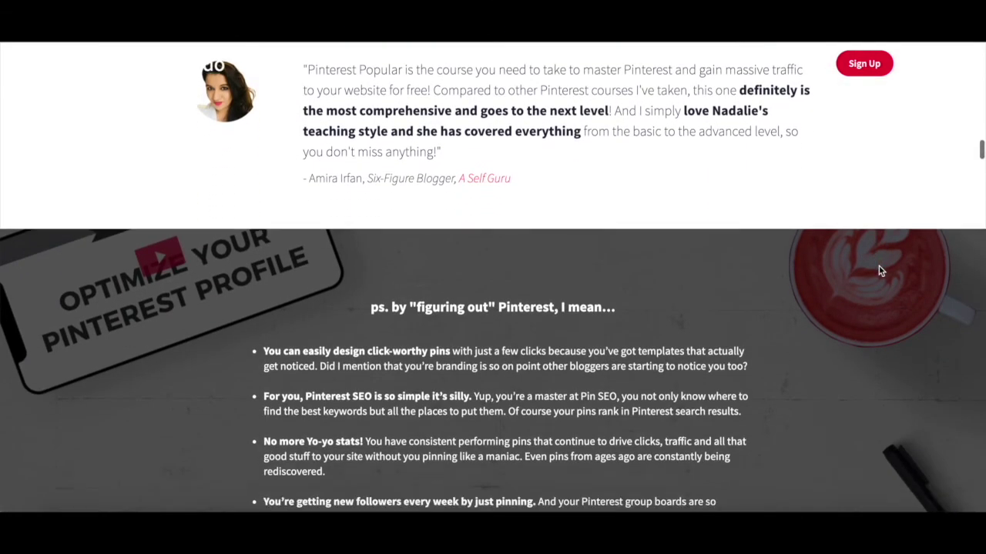
pyautogui.scroll(-10, 880, 271)
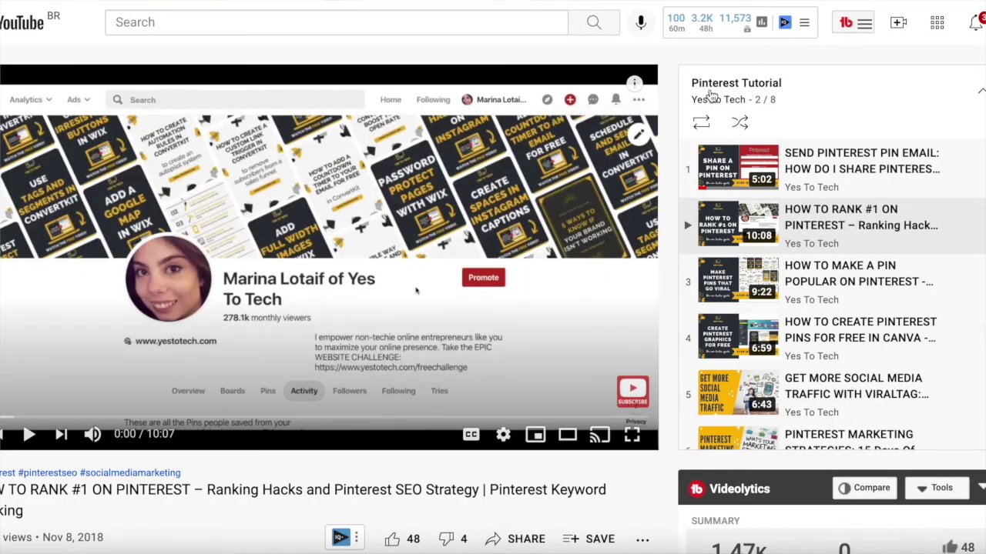
pyautogui.scroll(-2, 816, 168)
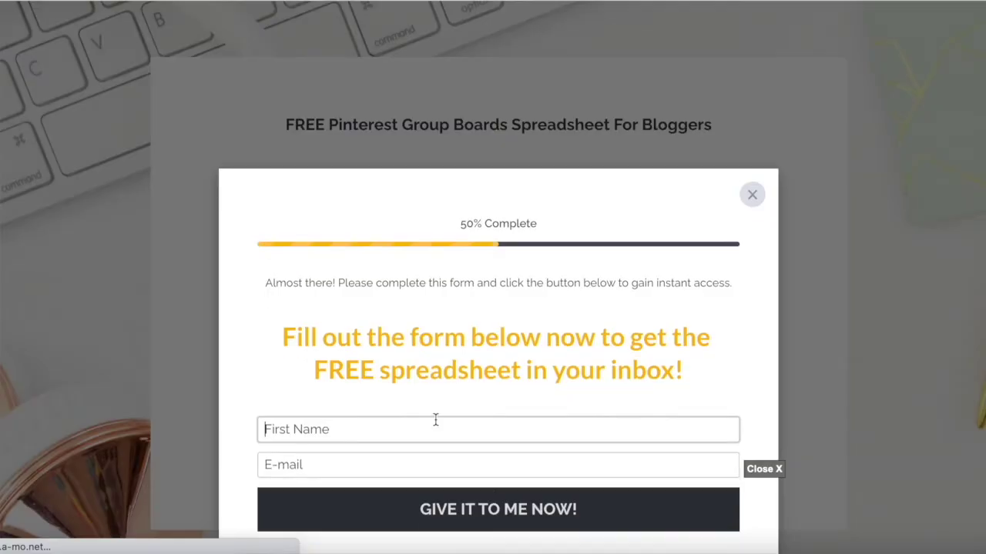
# Step: Enter the subscriber's first name and e-mail address in the Group Boards spreadsheet sign-up form
pyautogui.click(436, 420)
pyautogui.write('Marina')
pyautogui.click(308, 465)
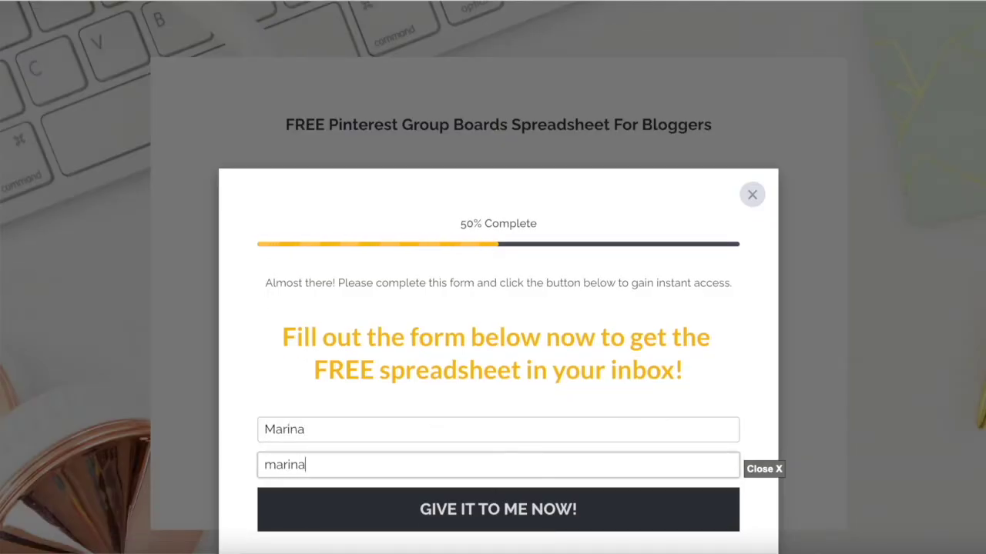
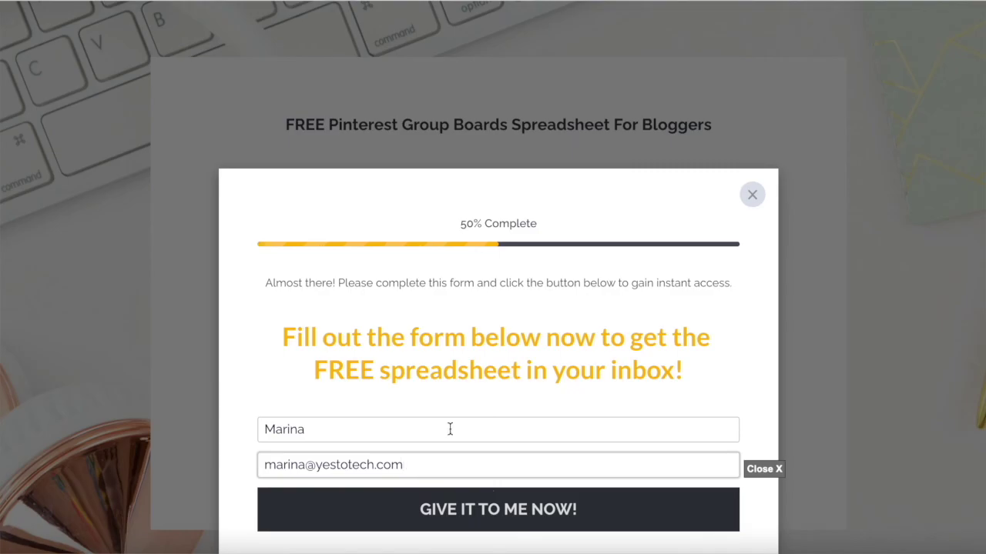